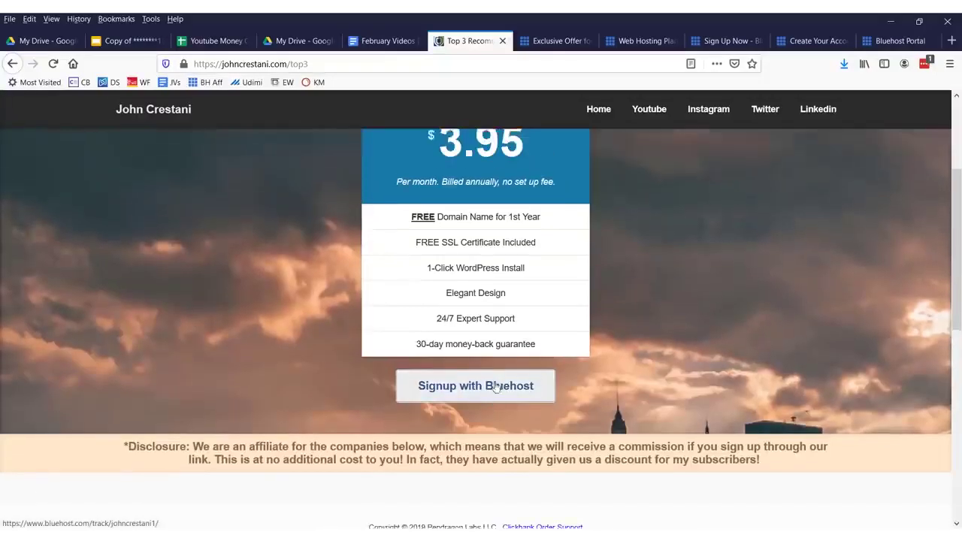
# Step: Go through Bluehost's exclusive offer to the plan comparison: basic $2.95, plus and choice plus $5.45
pyautogui.click(493, 427)
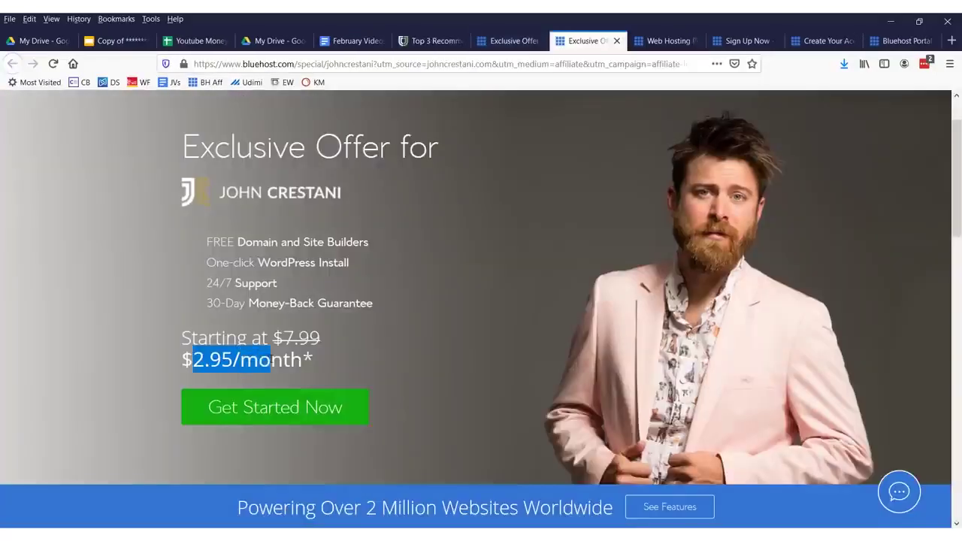
pyautogui.moveTo(210, 241); pyautogui.dragTo(421, 274)
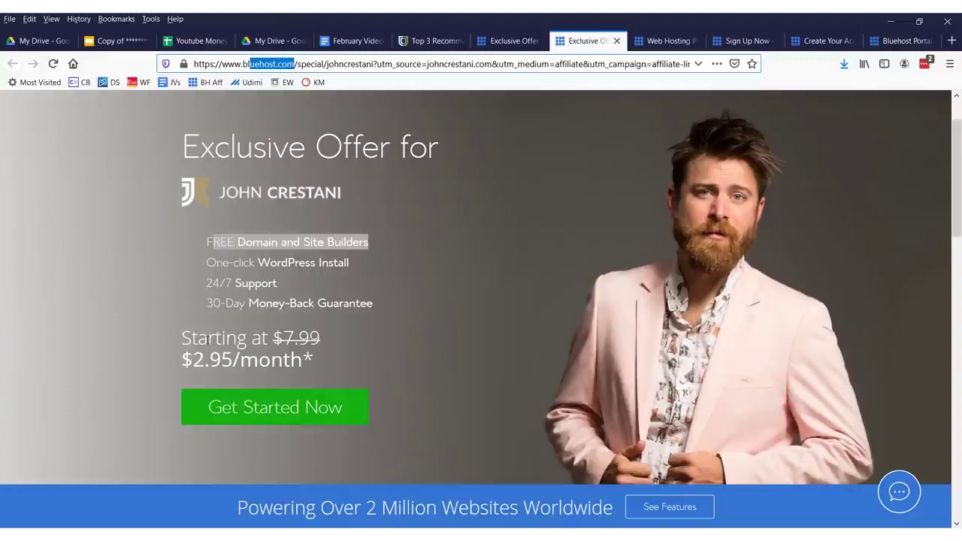
pyautogui.click(207, 340)
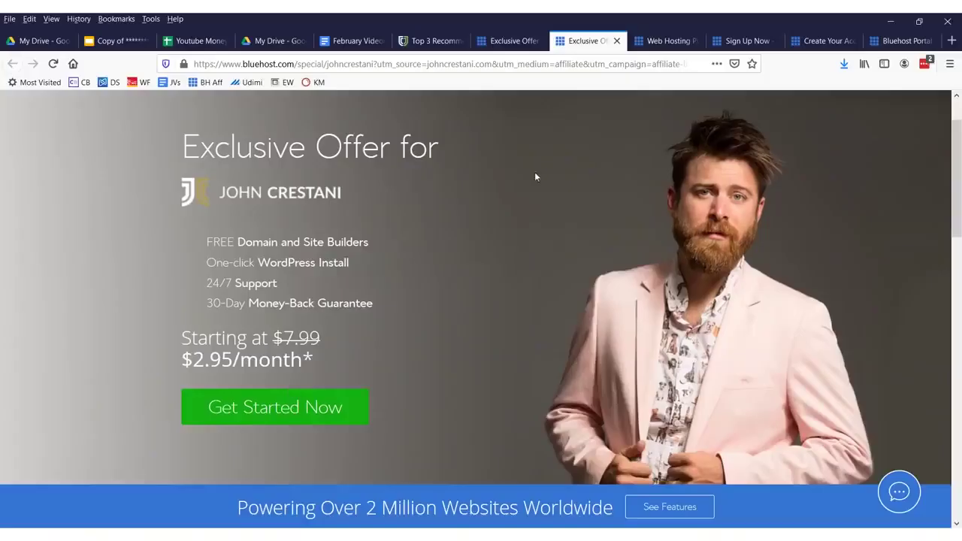
pyautogui.click(665, 41)
# Step: Scroll past the hosting plans and continue to the domain setup step
pyautogui.scroll(-3, 346, 269)
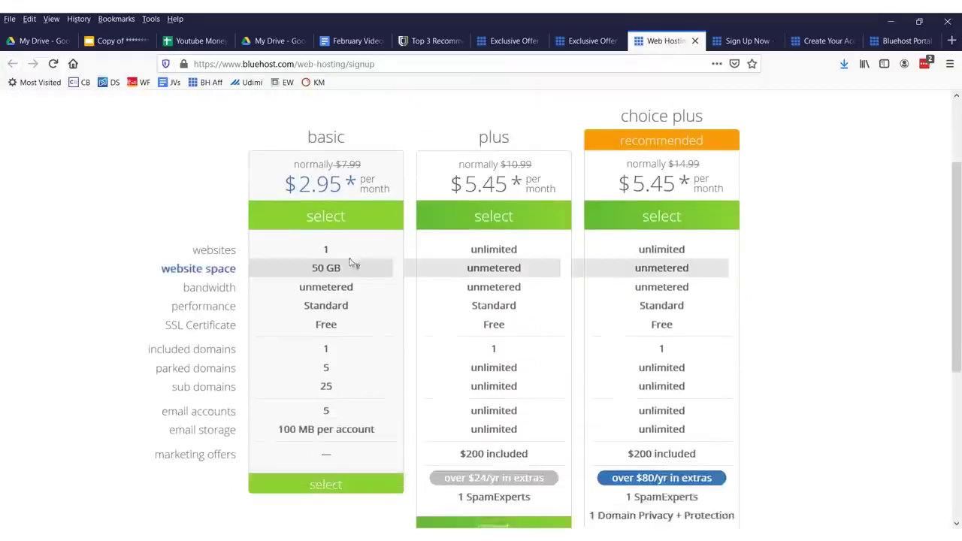
pyautogui.moveTo(385, 117)
pyautogui.mouseDown()
pyautogui.moveTo(118, 447)
pyautogui.moveTo(113, 526)
pyautogui.mouseUp()
pyautogui.scroll(-6, 368, 351)
pyautogui.click(761, 36)
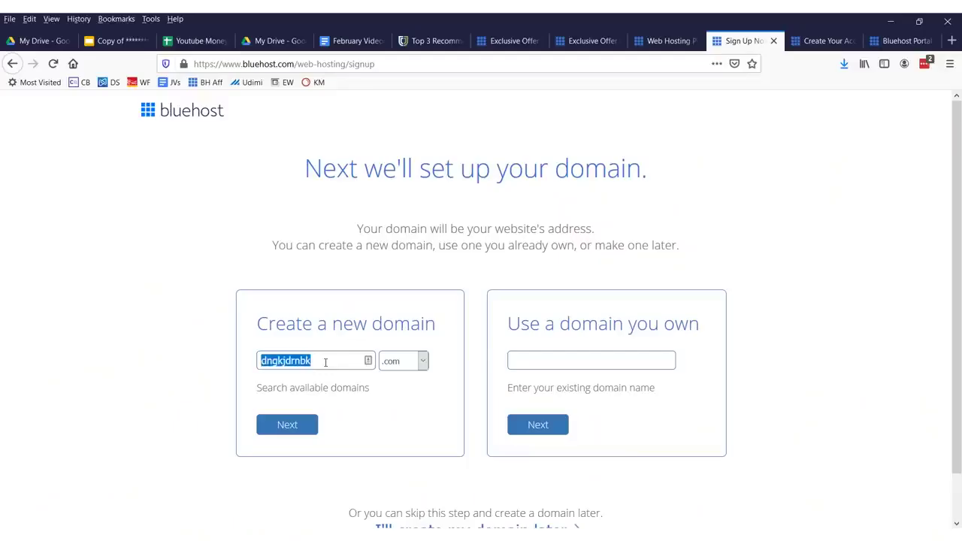
# Step: Try the new domain 'ilovehedgehogs', find it unavailable, and return to the domain form
pyautogui.write('ilovehedgehogs')
pyautogui.click(293, 428)
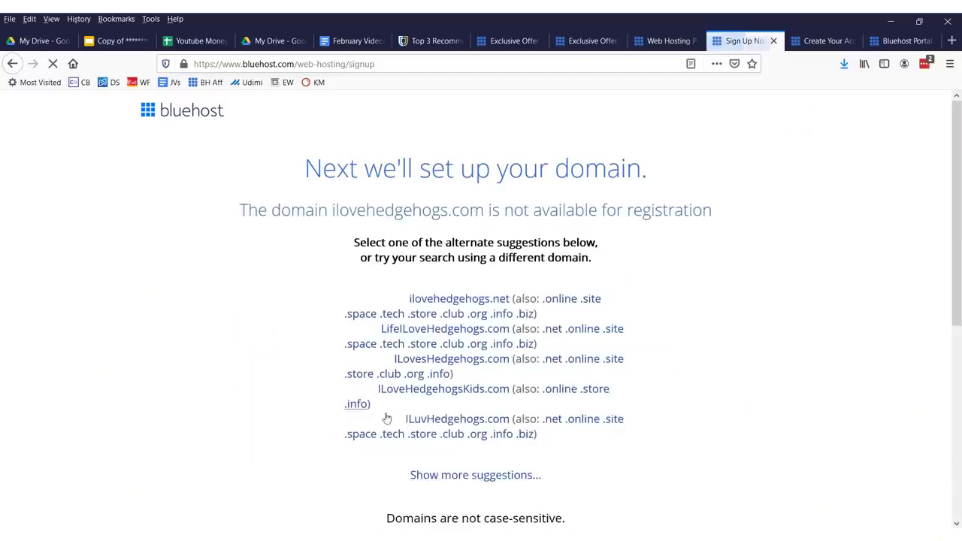
pyautogui.click(13, 65)
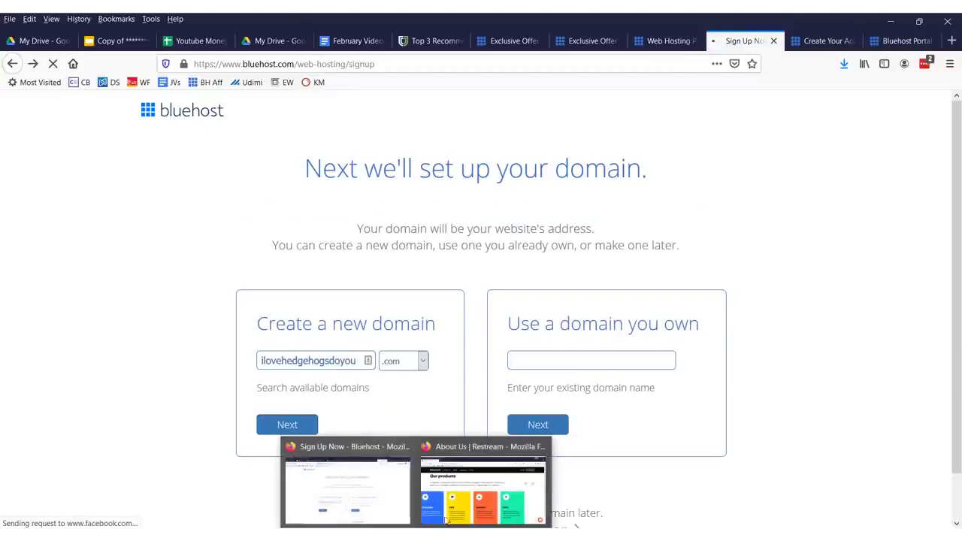
pyautogui.moveTo(283, 235); pyautogui.dragTo(618, 316)
# Step: Review the account information fields and check the Account Plan choices
pyautogui.scroll(-4, 519, 307)
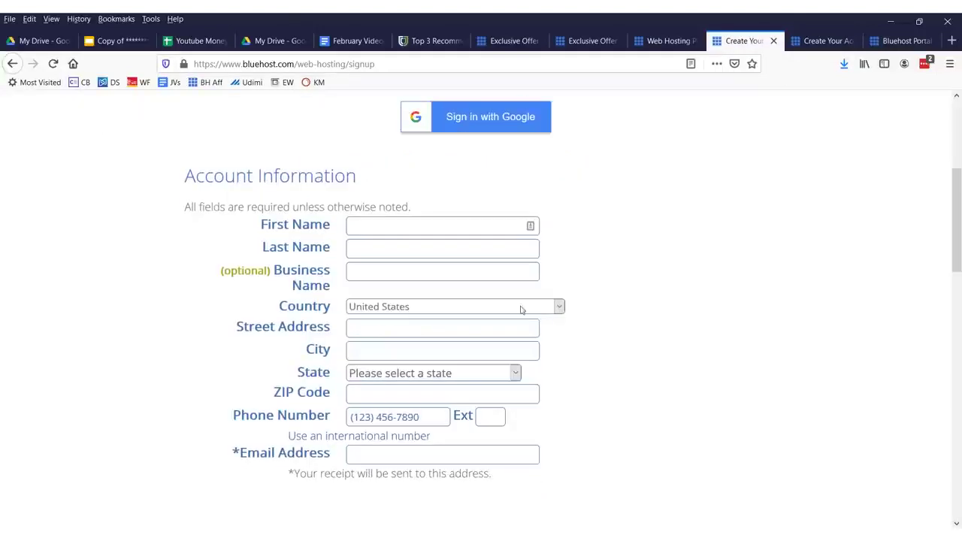
pyautogui.scroll(4, 604, 281)
pyautogui.scroll(-4, 463, 340)
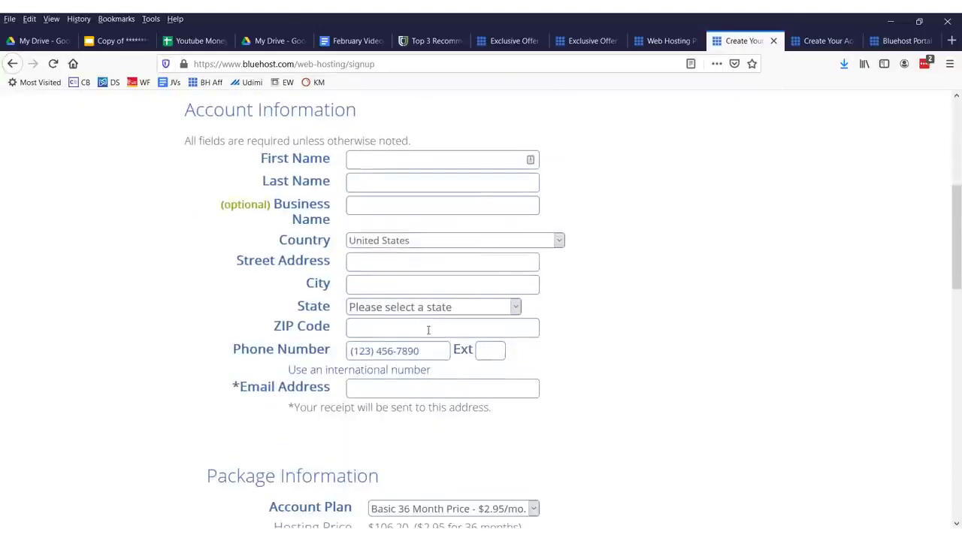
pyautogui.moveTo(414, 141); pyautogui.dragTo(491, 200)
pyautogui.click(596, 246)
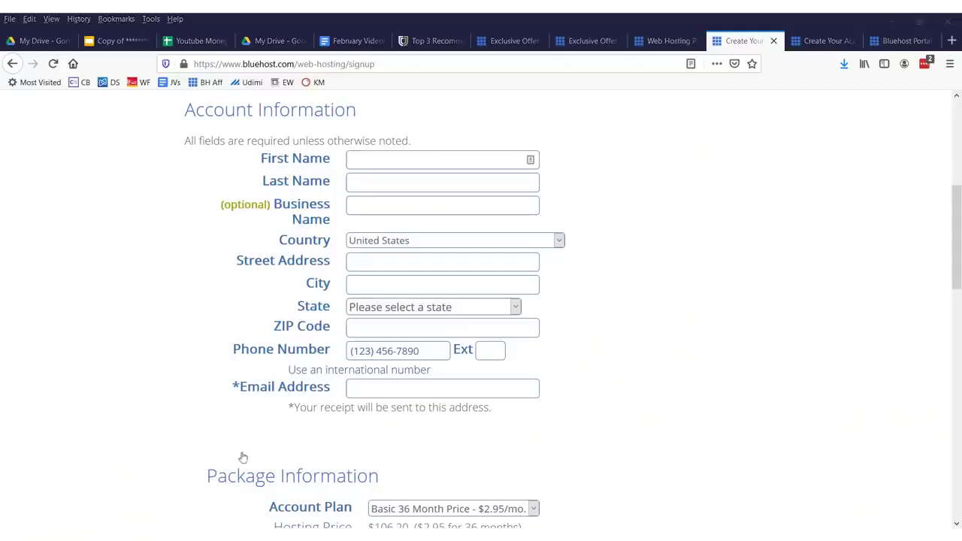
pyautogui.scroll(-5, 564, 393)
pyautogui.click(496, 178)
pyautogui.click(451, 192)
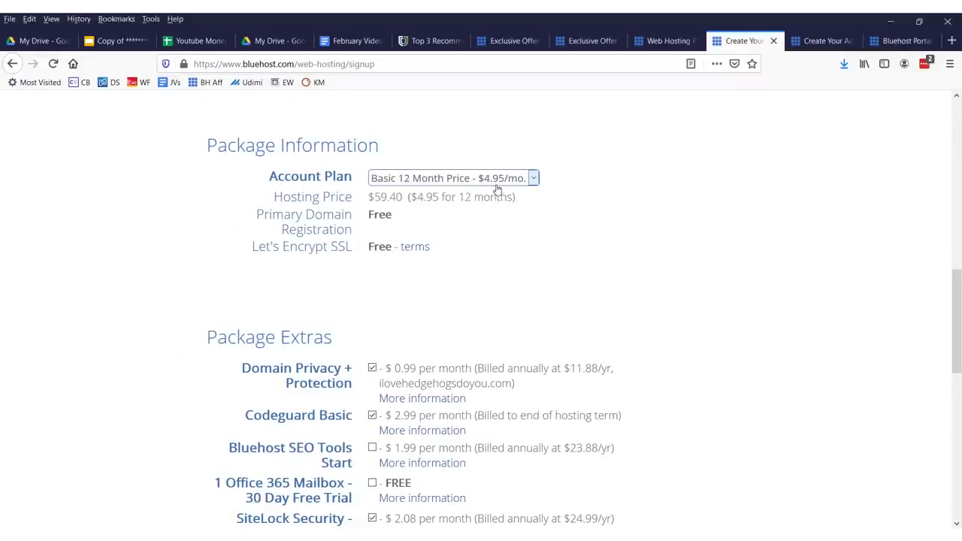
pyautogui.click(496, 178)
pyautogui.press('Escape')
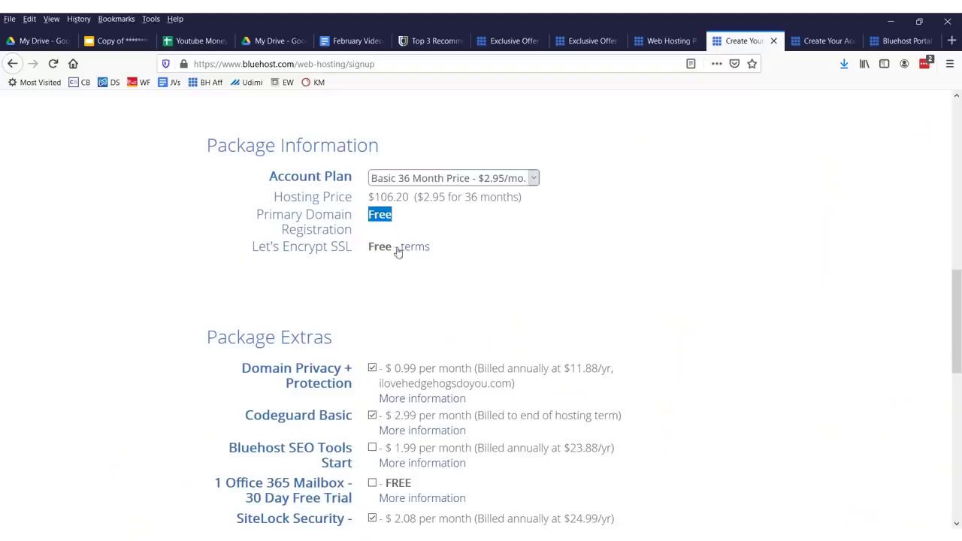
# Step: Scroll through Payment Information and the package extras to complete the $118.08 signup
pyautogui.scroll(-5, 238, 162)
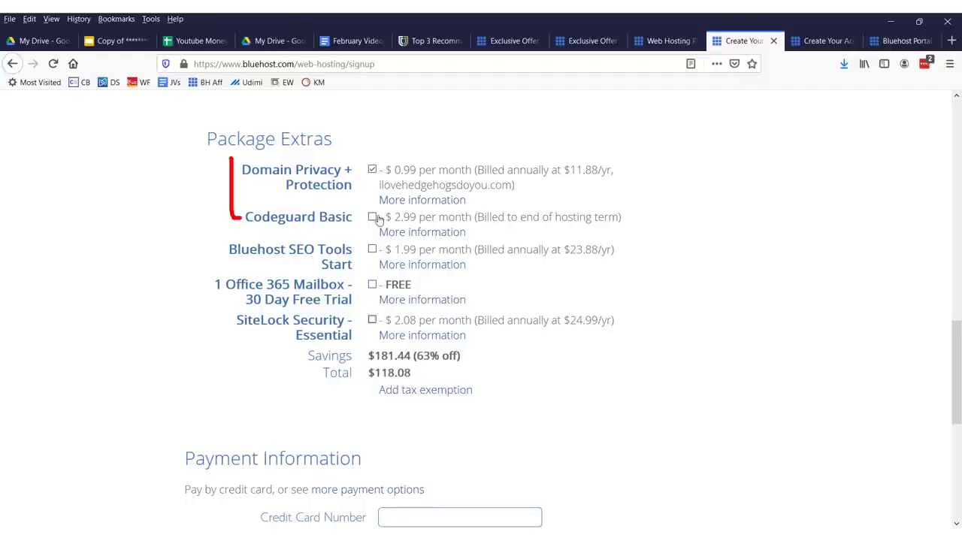
pyautogui.scroll(-5, 138, 157)
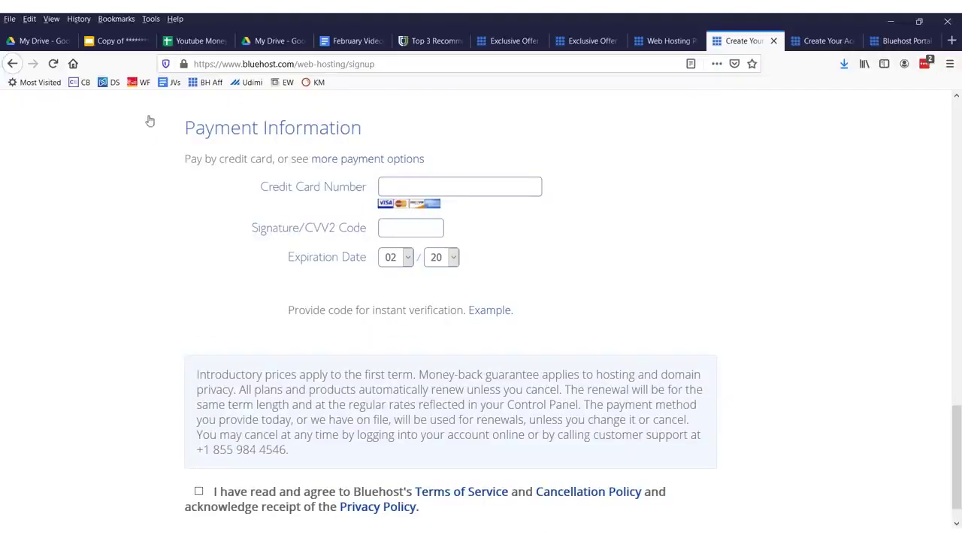
pyautogui.moveTo(160, 281)
pyautogui.mouseDown()
pyautogui.moveTo(756, 363)
pyautogui.moveTo(2, 82)
pyautogui.mouseUp()
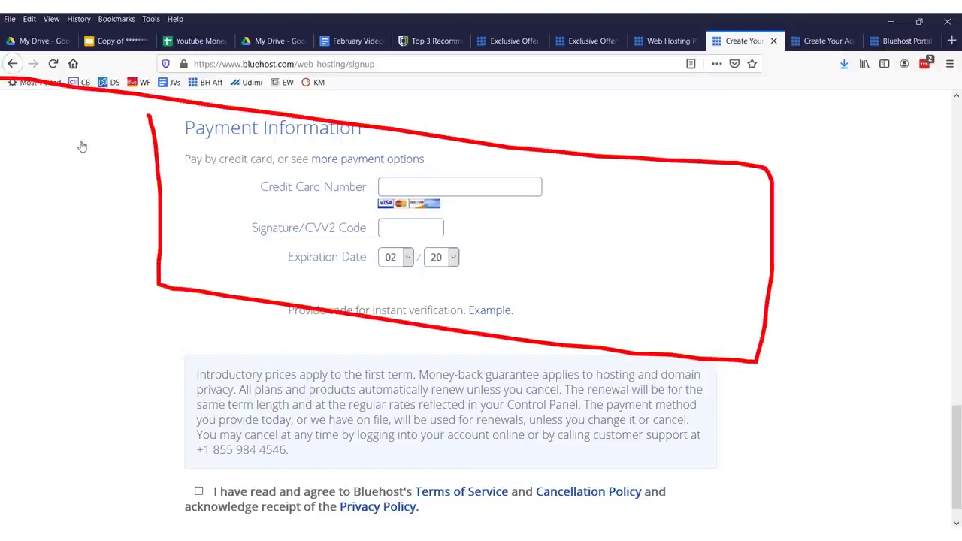
pyautogui.scroll(-1, 353, 292)
pyautogui.moveTo(216, 433); pyautogui.dragTo(197, 431)
pyautogui.moveTo(116, 441)
pyautogui.mouseDown()
pyautogui.moveTo(158, 493)
pyautogui.moveTo(85, 187)
pyautogui.mouseUp()
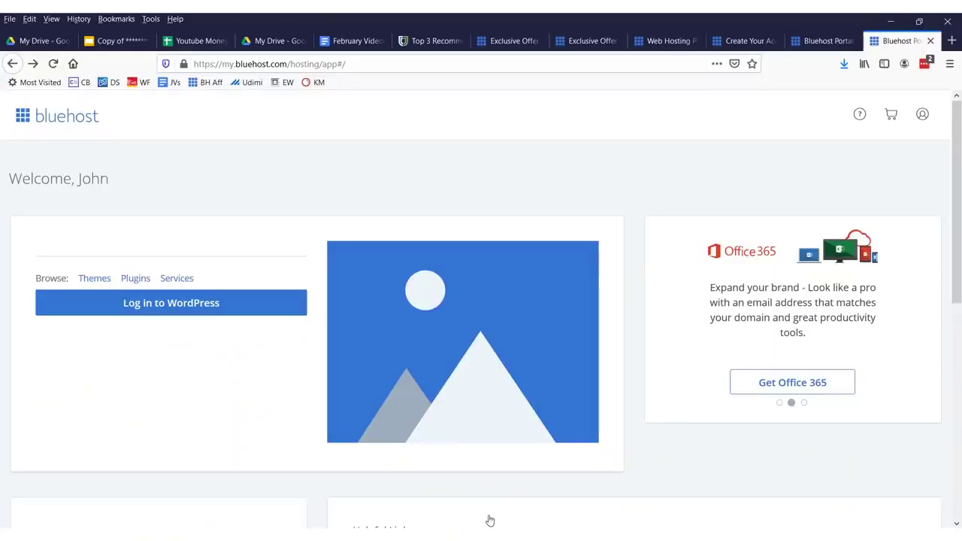
# Step: Scroll the new account dashboard, open My Sites and point out Create Site
pyautogui.scroll(-4, 393, 248)
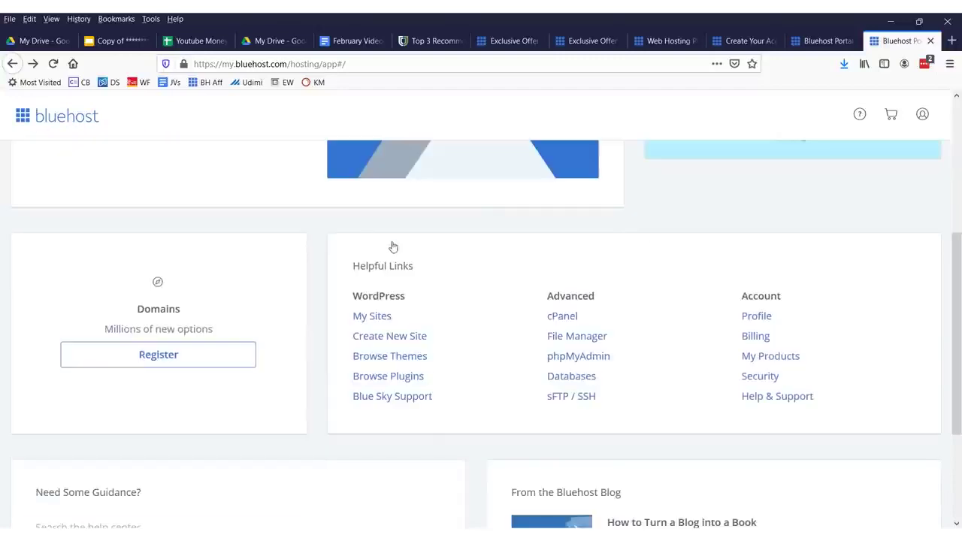
pyautogui.scroll(4, 397, 245)
pyautogui.scroll(-5, 394, 185)
pyautogui.scroll(1, 406, 231)
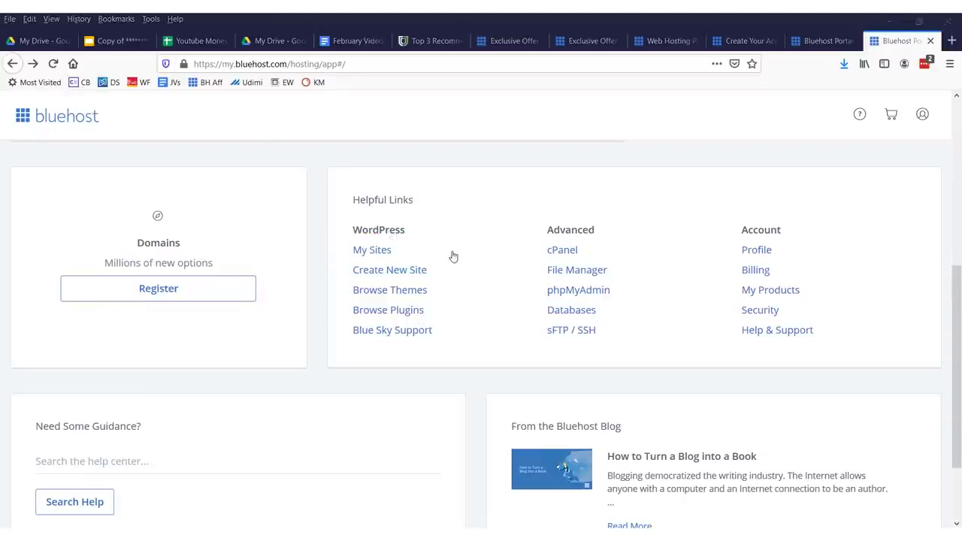
pyautogui.click(371, 250)
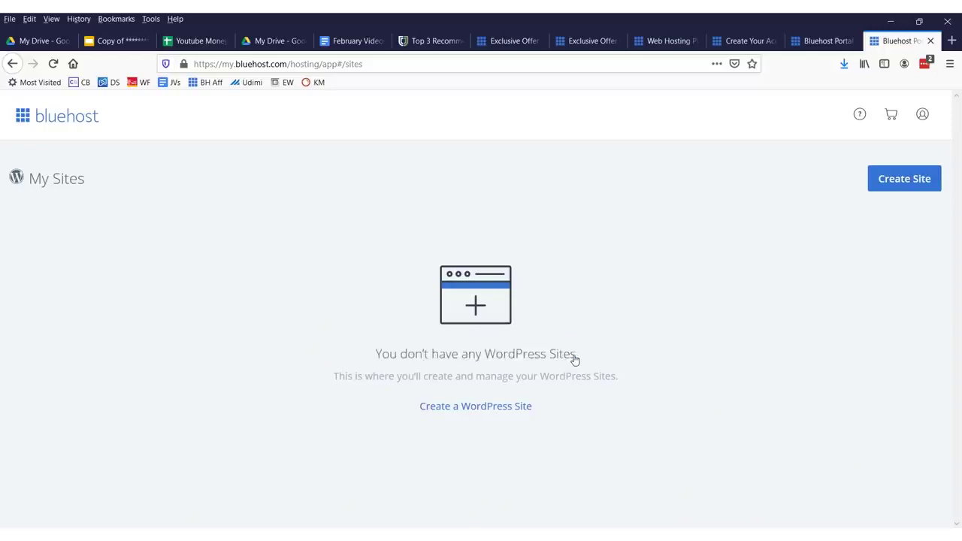
pyautogui.moveTo(111, 242); pyautogui.dragTo(840, 188)
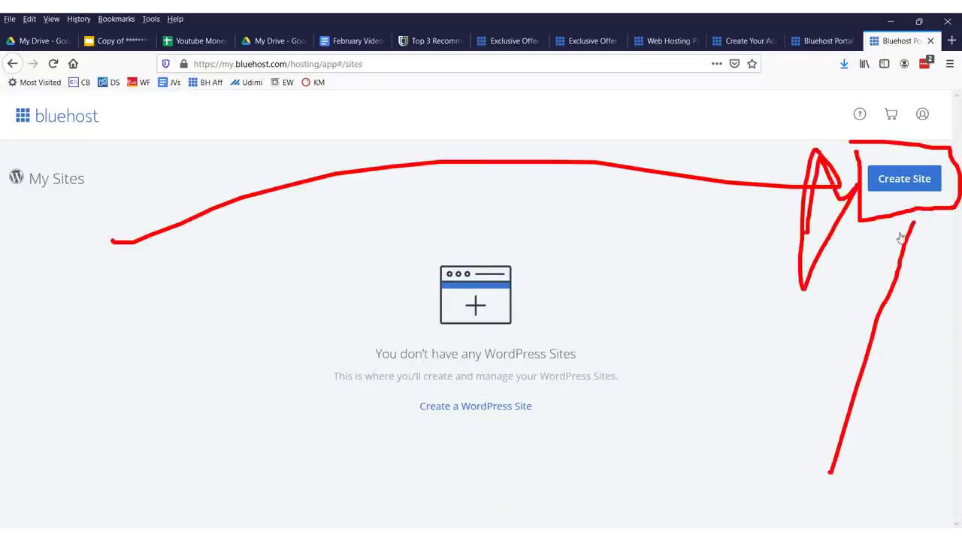
pyautogui.press('Escape')
# Step: Start a new site and choose WordPress instead of WebsiteBuilder
pyautogui.click(892, 189)
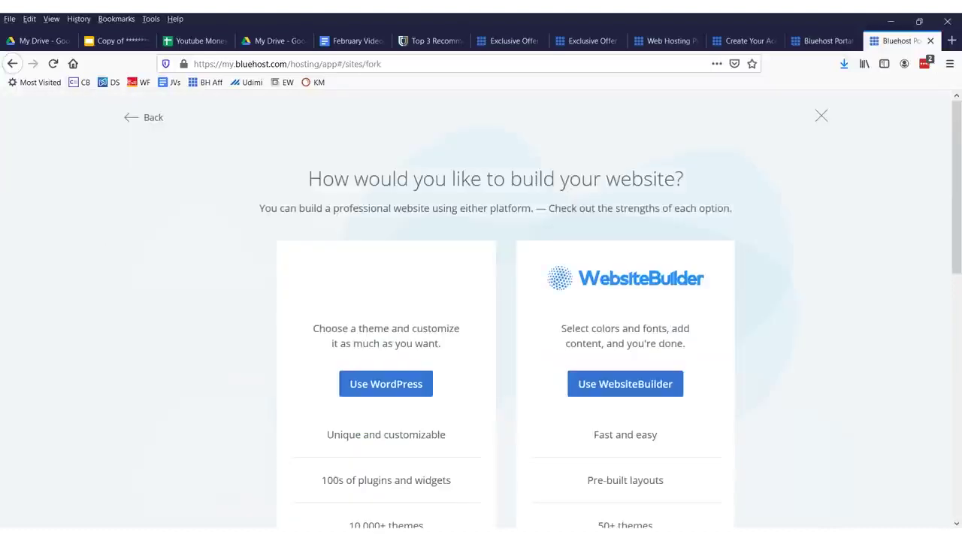
pyautogui.scroll(-3, 540, 324)
pyautogui.scroll(3, 541, 369)
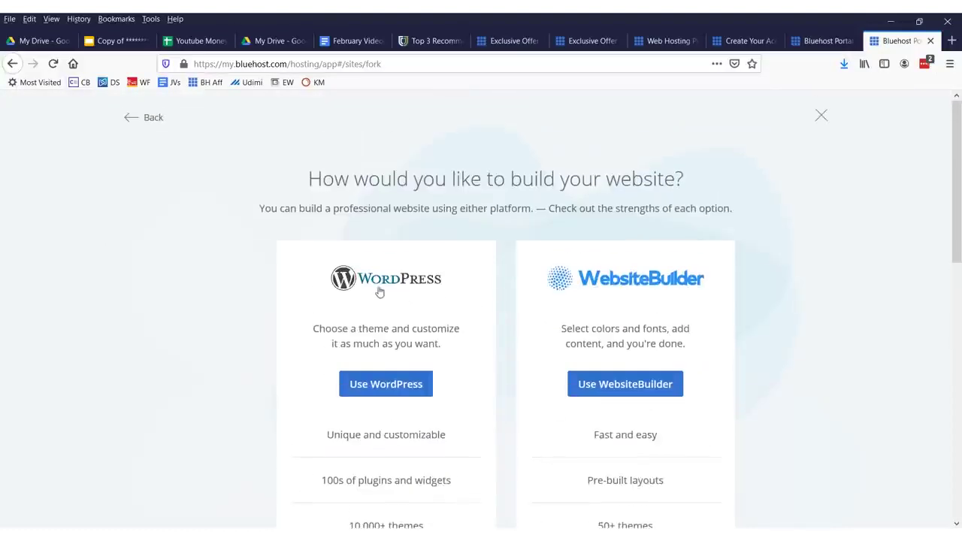
pyautogui.moveTo(239, 215); pyautogui.dragTo(247, 229)
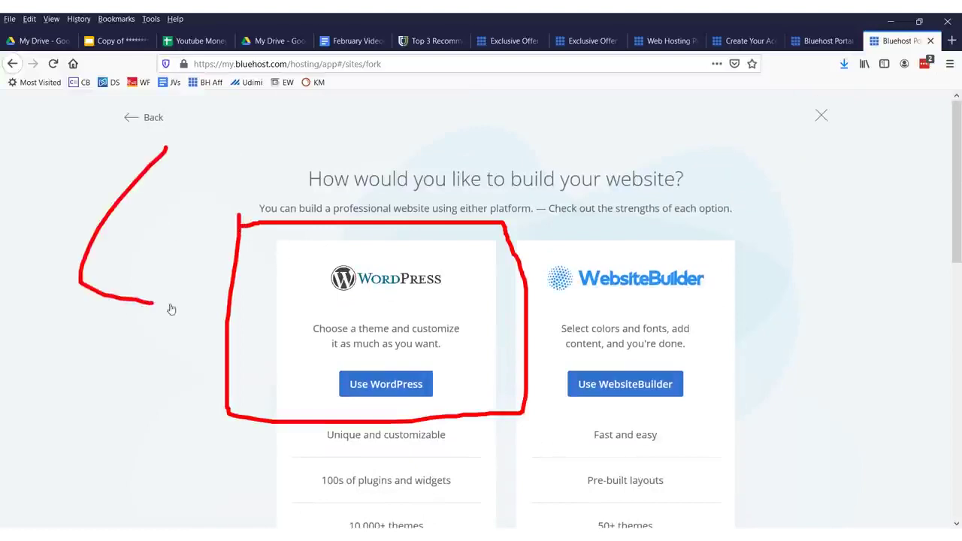
pyautogui.moveTo(171, 309); pyautogui.dragTo(174, 357)
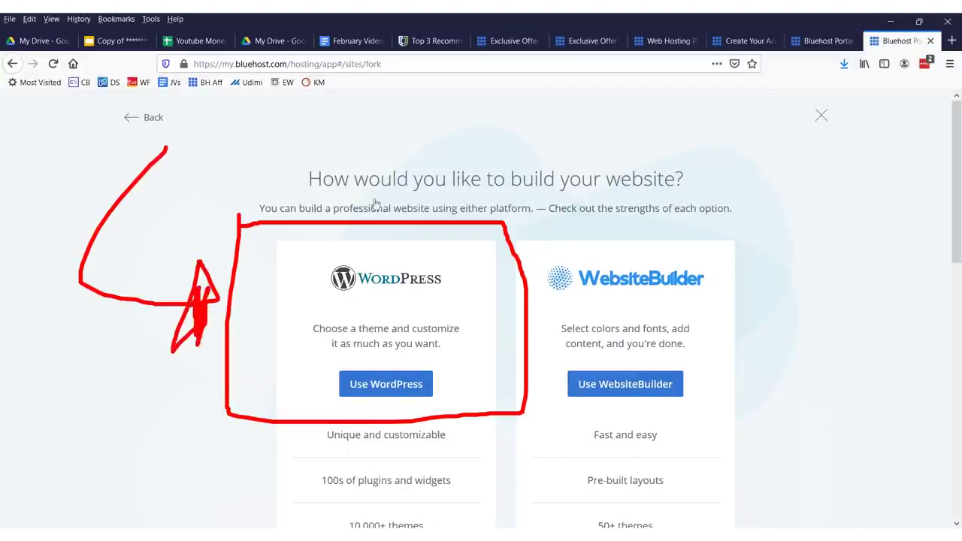
pyautogui.moveTo(519, 114)
pyautogui.mouseDown()
pyautogui.moveTo(560, 305)
pyautogui.moveTo(560, 267)
pyautogui.moveTo(589, 301)
pyautogui.moveTo(577, 313)
pyautogui.moveTo(711, 307)
pyautogui.moveTo(520, 249)
pyautogui.moveTo(676, 295)
pyautogui.mouseUp()
pyautogui.press('e')
pyautogui.moveTo(546, 240)
pyautogui.mouseDown()
pyautogui.moveTo(677, 293)
pyautogui.moveTo(554, 326)
pyautogui.mouseUp()
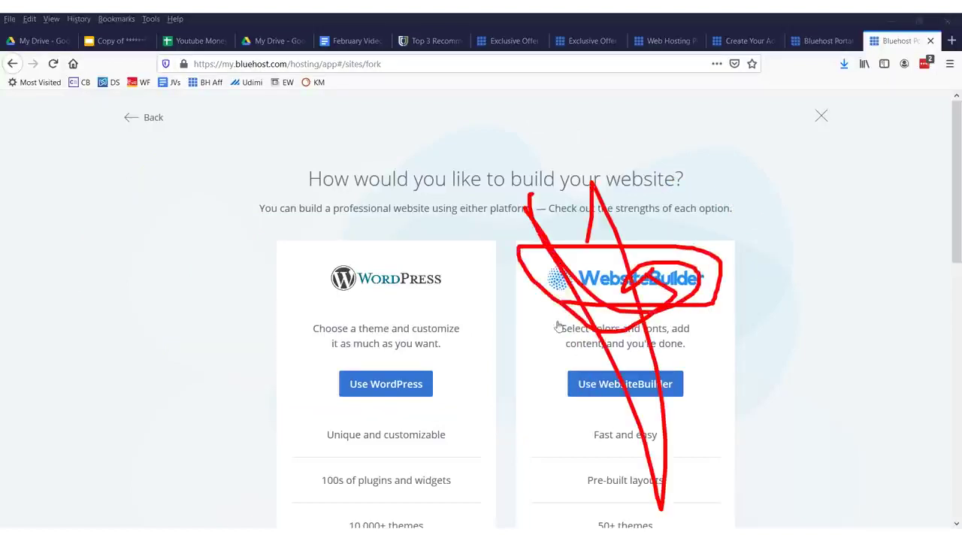
pyautogui.press('e')
pyautogui.click(380, 385)
pyautogui.moveTo(427, 358)
pyautogui.mouseDown()
pyautogui.moveTo(414, 451)
pyautogui.moveTo(501, 438)
pyautogui.moveTo(502, 424)
pyautogui.mouseUp()
pyautogui.press('e')
# Step: Enter 'My Weight Lose W' in the Site Name field
pyautogui.scroll(-3, 262, 426)
pyautogui.moveTo(433, 380)
pyautogui.mouseDown()
pyautogui.moveTo(342, 369)
pyautogui.moveTo(449, 397)
pyautogui.moveTo(324, 385)
pyautogui.mouseUp()
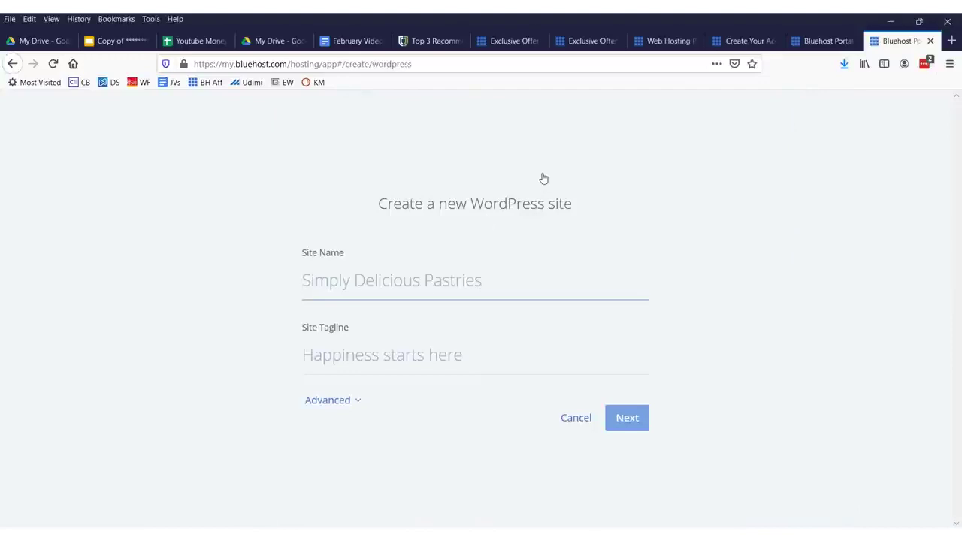
pyautogui.write('My')
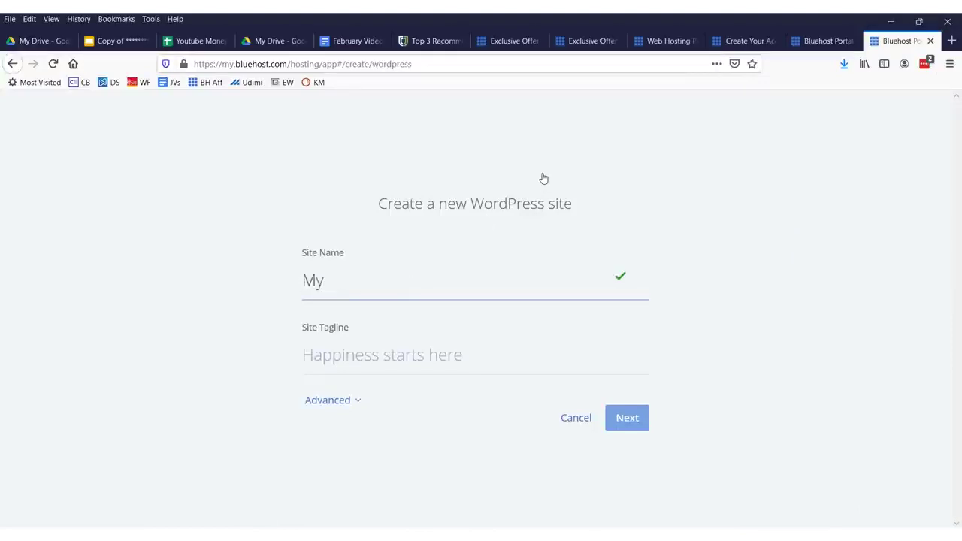
pyautogui.write(' Weight ')
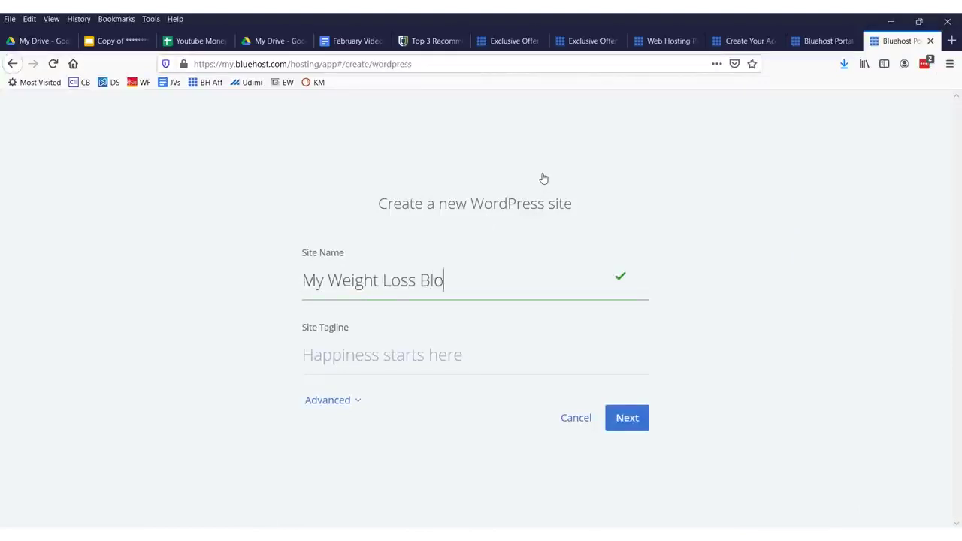
pyautogui.write('Lose W')
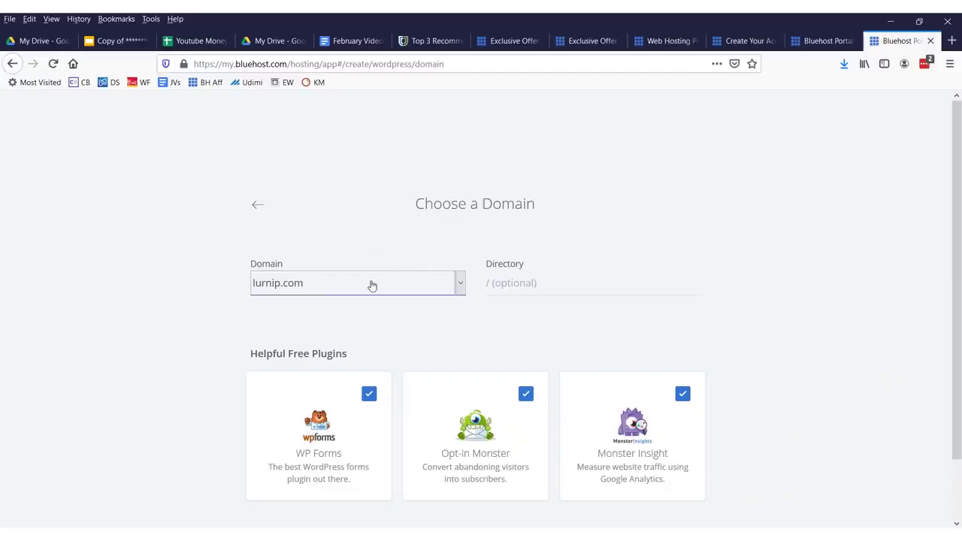
# Step: Choose lurnip.com as the domain and install WordPress with the default plugins
pyautogui.click(372, 284)
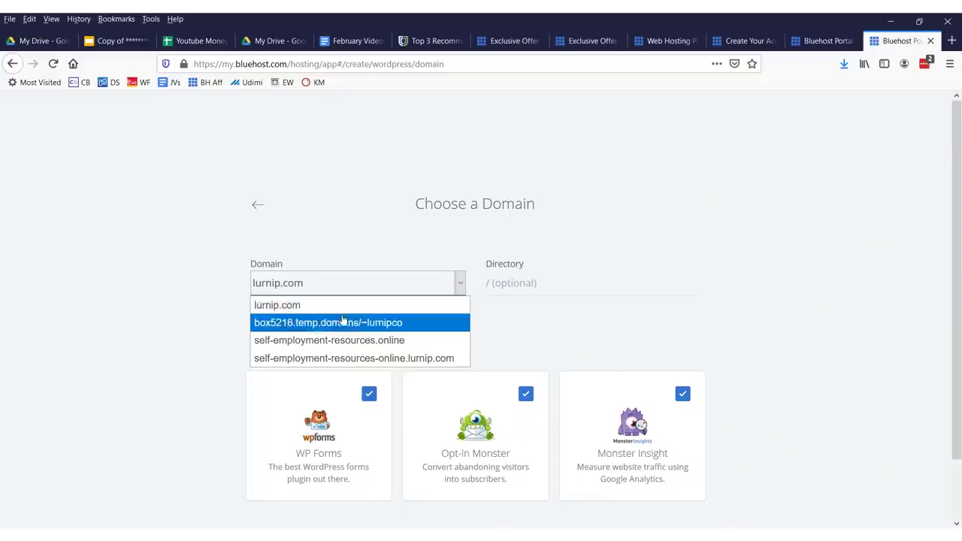
pyautogui.click(299, 308)
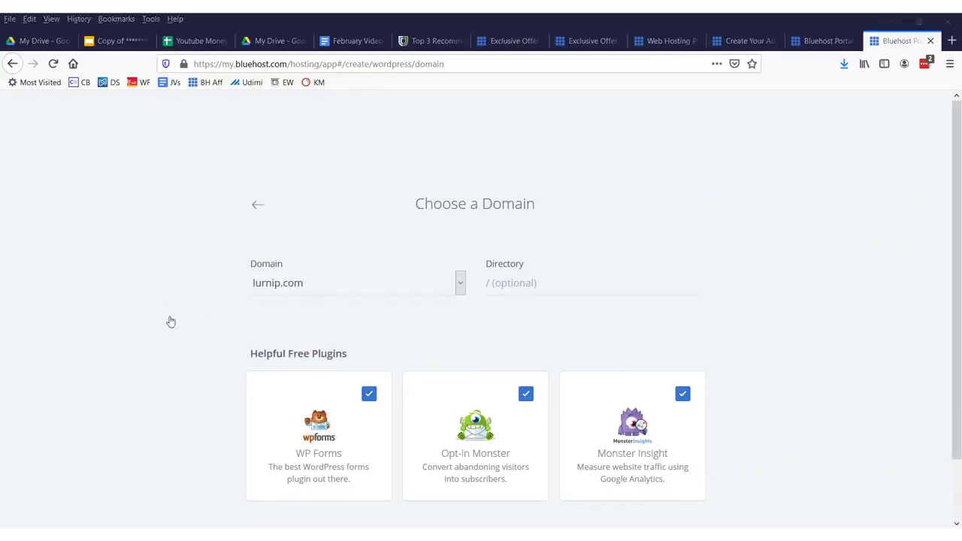
pyautogui.scroll(-2, 374, 329)
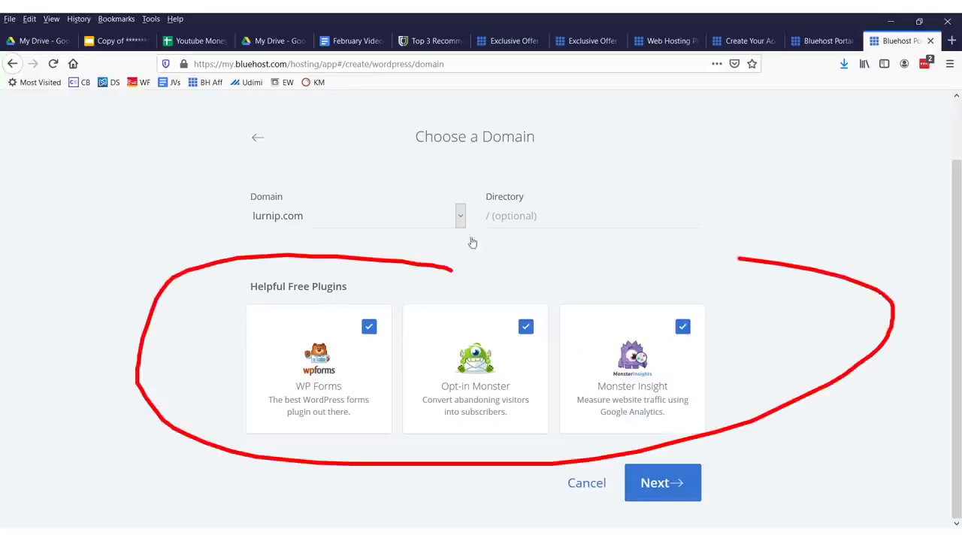
pyautogui.click(661, 483)
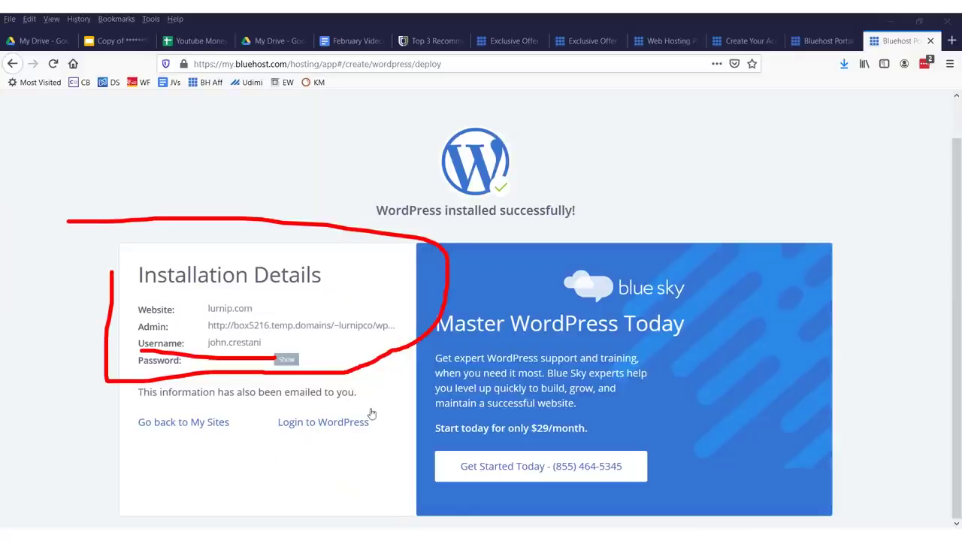
# Step: Log in to the newly installed WordPress site's dashboard
pyautogui.moveTo(272, 439); pyautogui.dragTo(418, 403)
pyautogui.moveTo(301, 316)
pyautogui.mouseDown()
pyautogui.moveTo(125, 368)
pyautogui.moveTo(53, 331)
pyautogui.moveTo(301, 317)
pyautogui.mouseUp()
pyautogui.press('Escape')
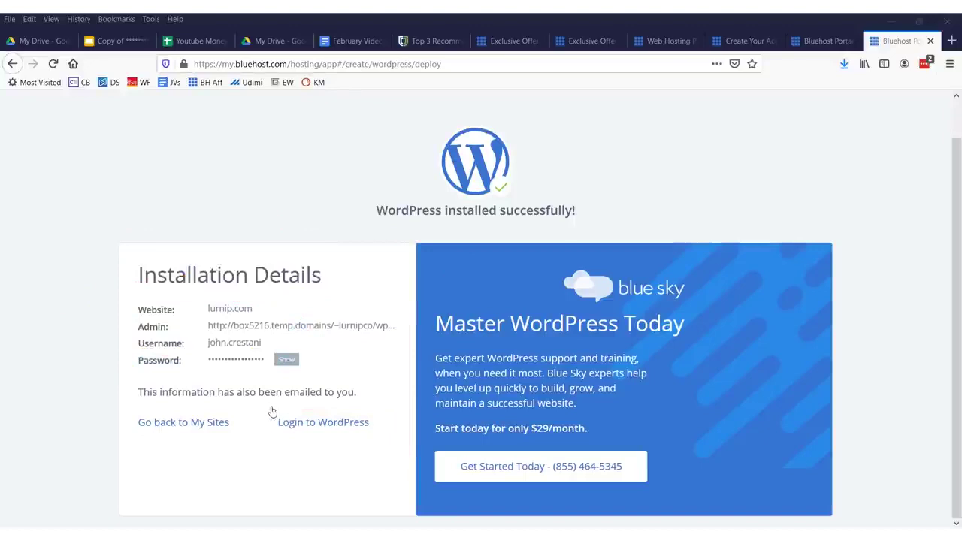
pyautogui.moveTo(313, 449)
pyautogui.mouseDown()
pyautogui.moveTo(388, 409)
pyautogui.moveTo(272, 410)
pyautogui.mouseUp()
pyautogui.press('Escape')
pyautogui.click(345, 425)
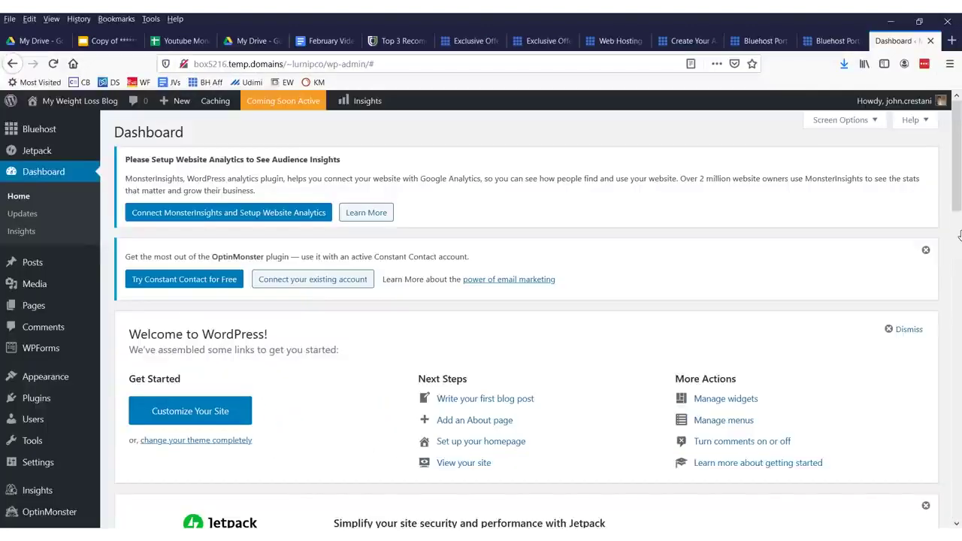
pyautogui.moveTo(42, 381)
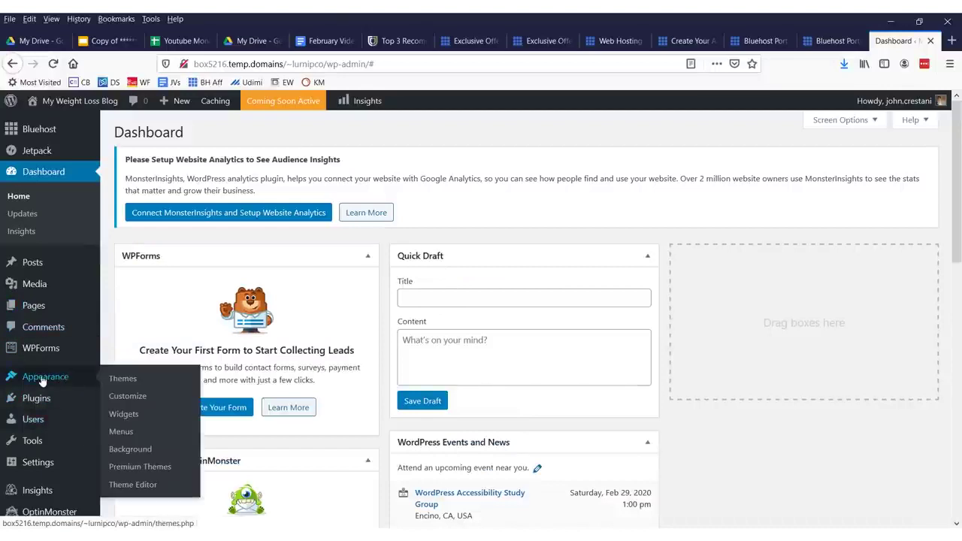
pyautogui.moveTo(129, 360); pyautogui.dragTo(110, 362)
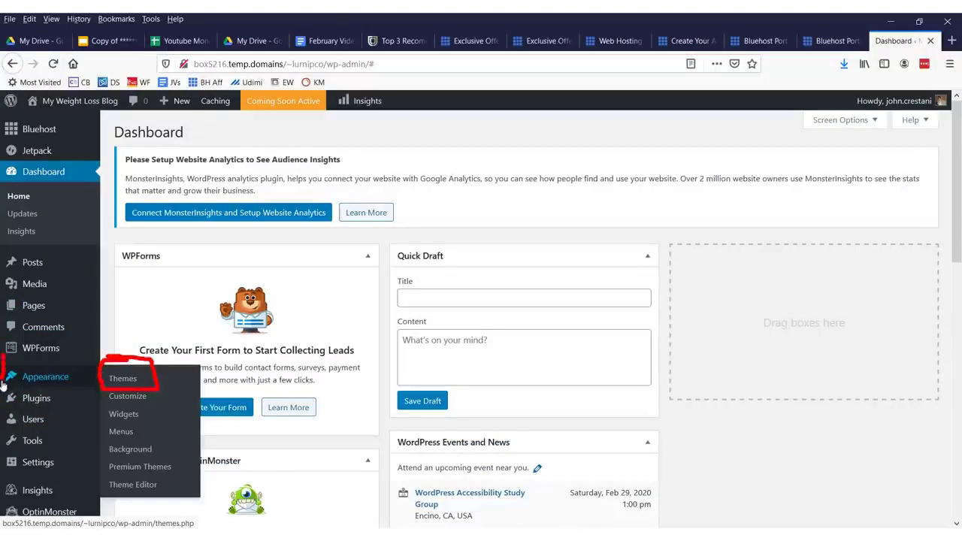
pyautogui.moveTo(2, 381); pyautogui.dragTo(100, 391)
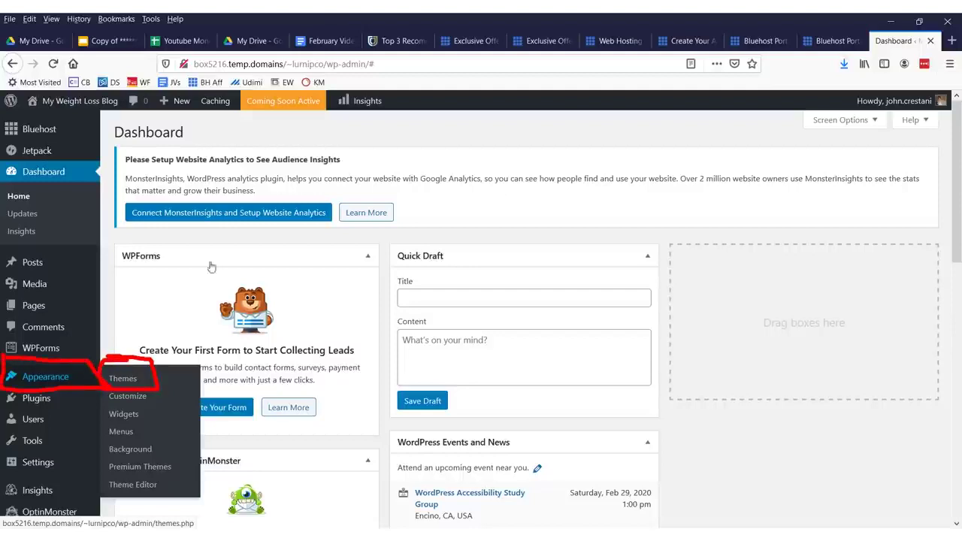
pyautogui.moveTo(211, 266); pyautogui.dragTo(188, 368)
pyautogui.press('Escape')
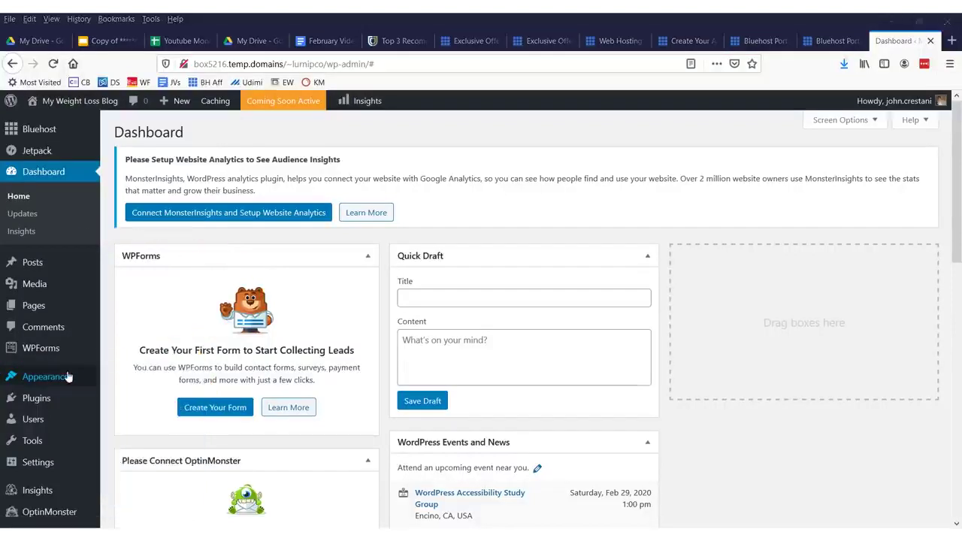
# Step: Find Twenty Seventeen among the installed themes and activate it
pyautogui.click(67, 377)
pyautogui.scroll(-2, 462, 282)
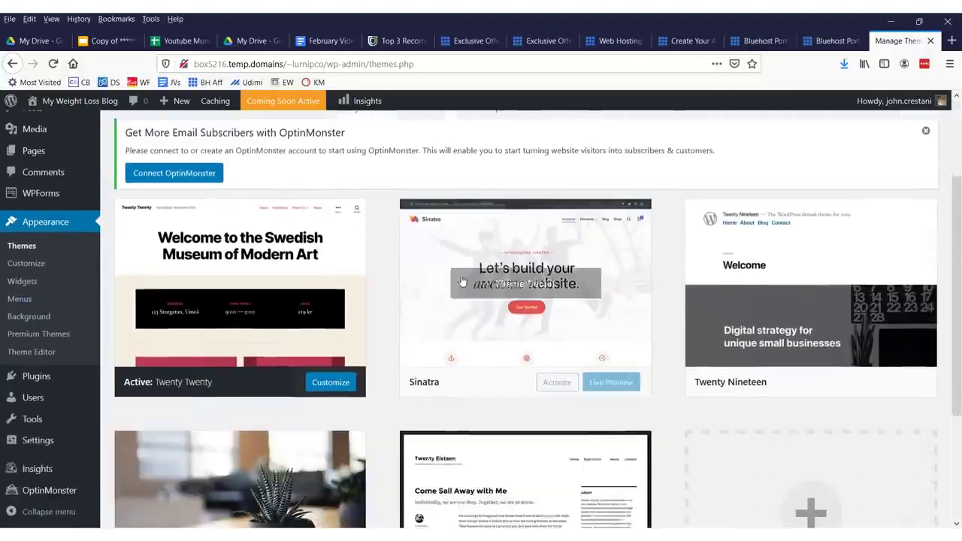
pyautogui.scroll(-1, 466, 286)
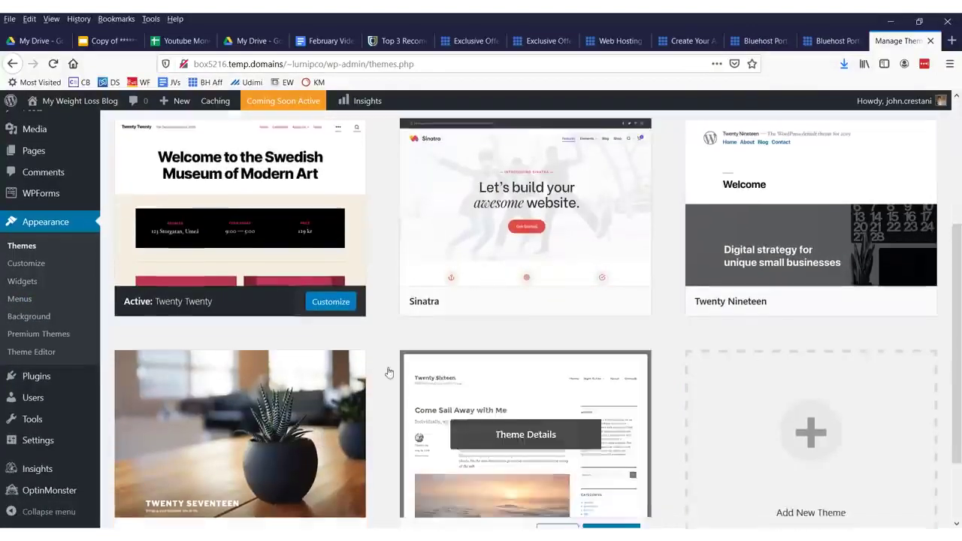
pyautogui.scroll(-1, 389, 372)
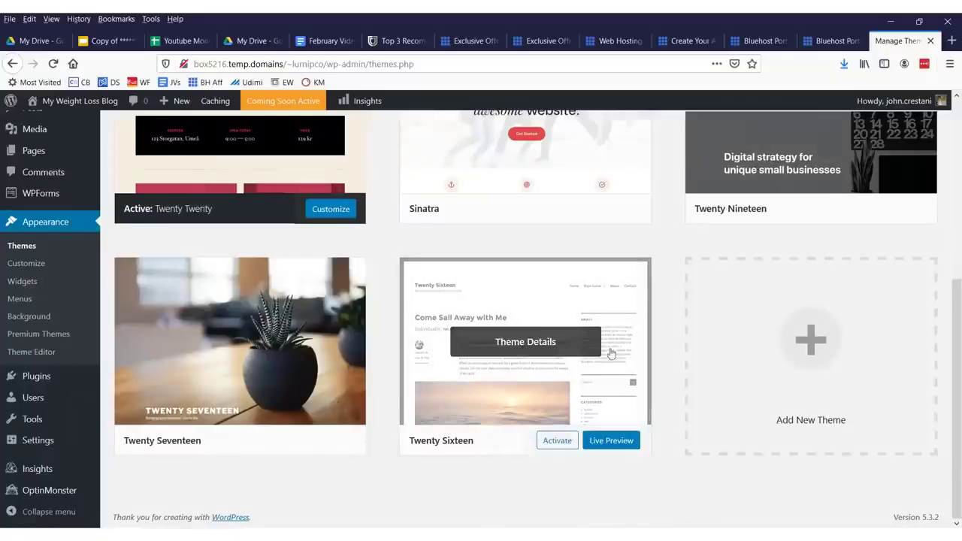
pyautogui.scroll(2, 526, 339)
pyautogui.scroll(-2, 241, 338)
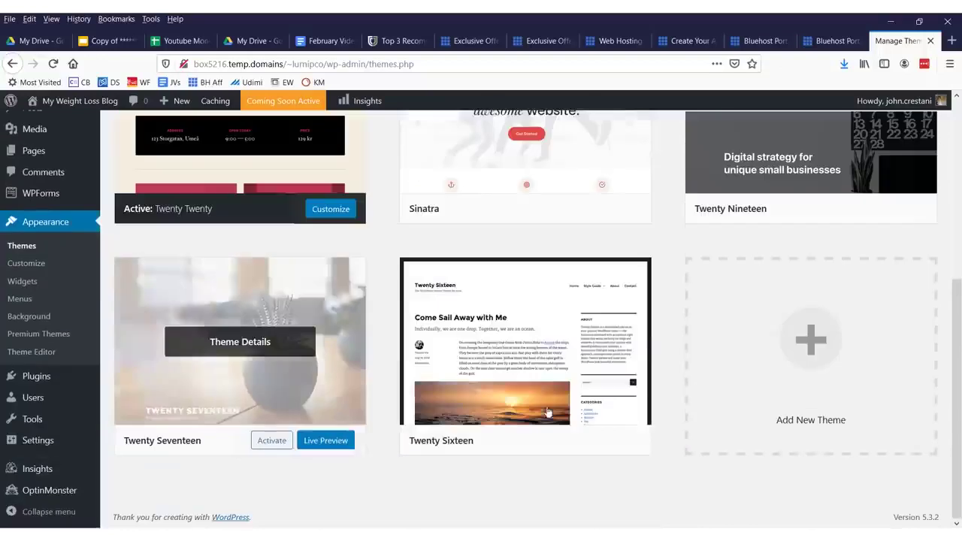
pyautogui.moveTo(275, 354)
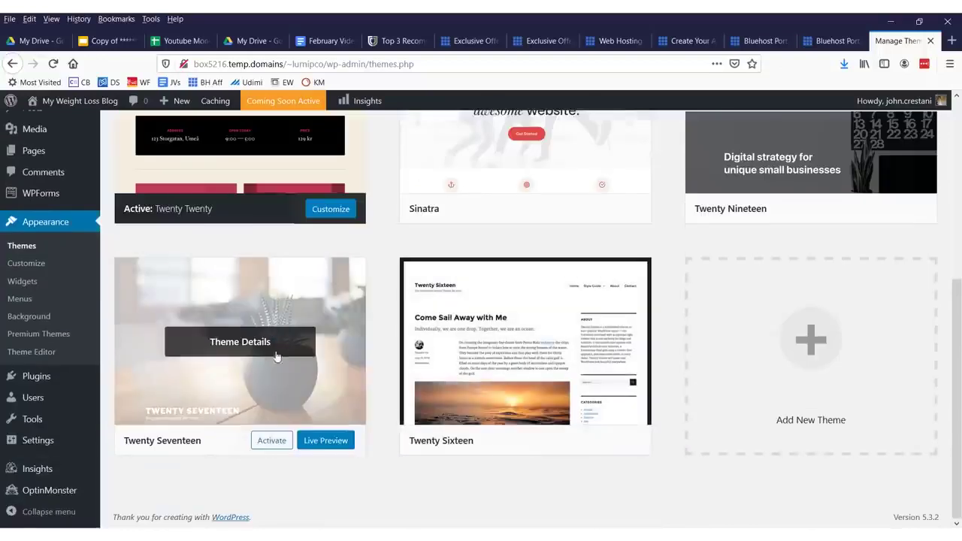
pyautogui.click(277, 443)
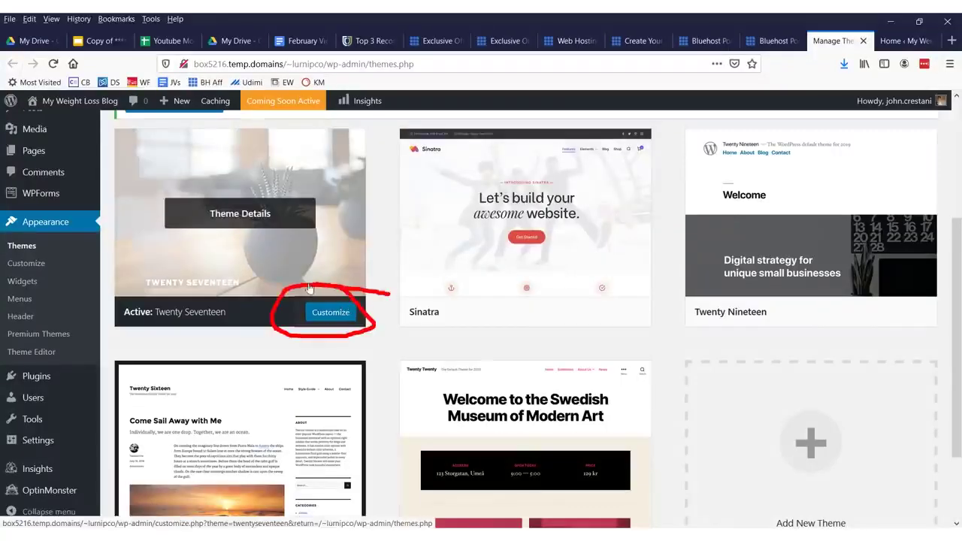
# Step: Open the customizer for the active Twenty Seventeen theme
pyautogui.click(331, 312)
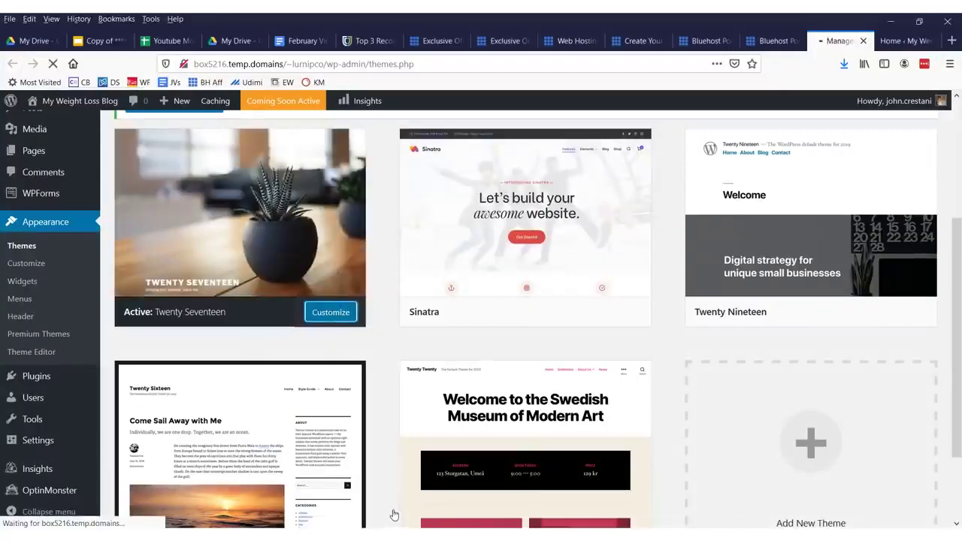
pyautogui.scroll(5, 631, 240)
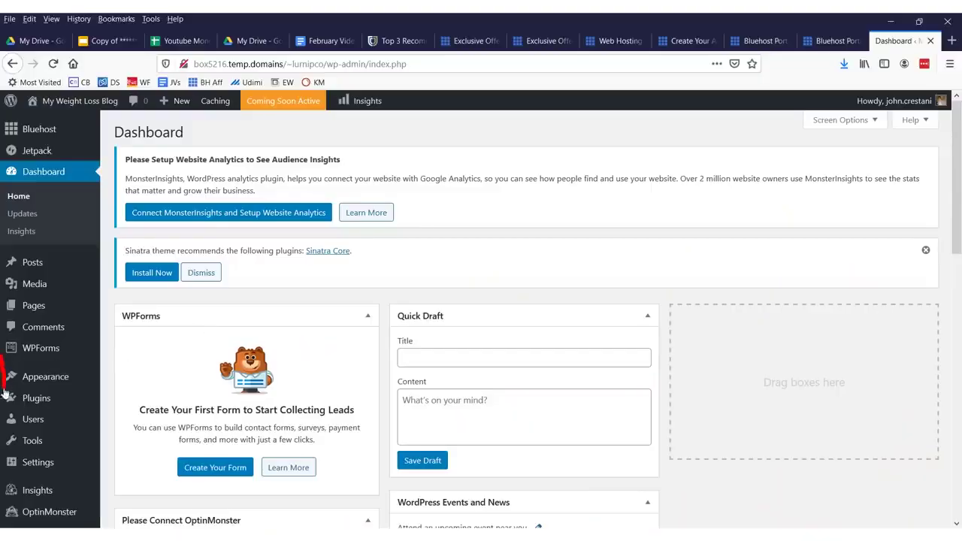
# Step: Open Appearance > Themes and search the installed themes for 'gree'
pyautogui.moveTo(77, 379)
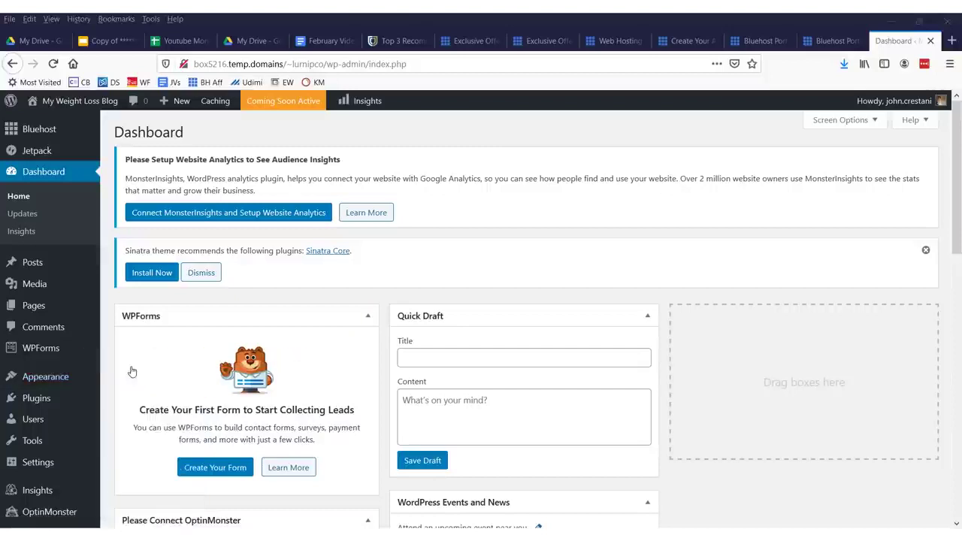
pyautogui.click(124, 369)
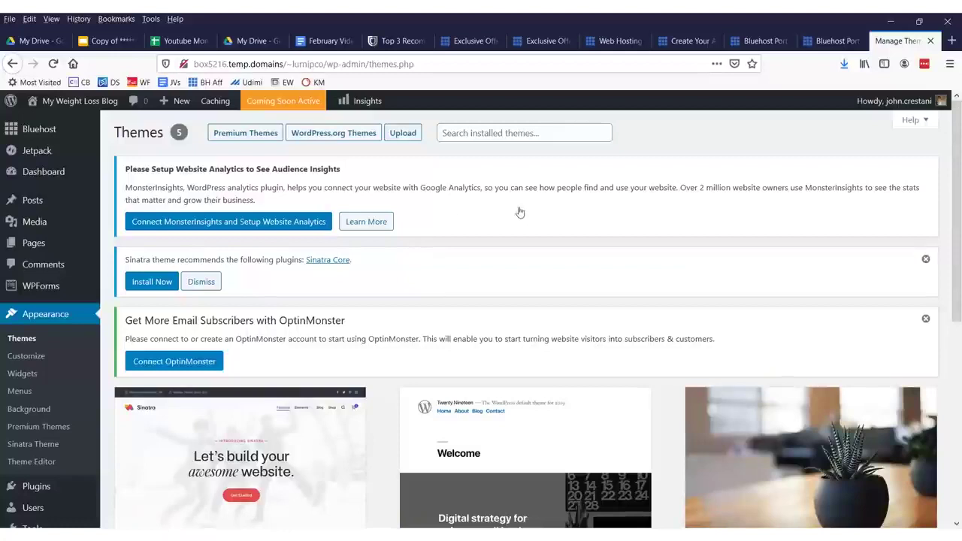
pyautogui.click(510, 133)
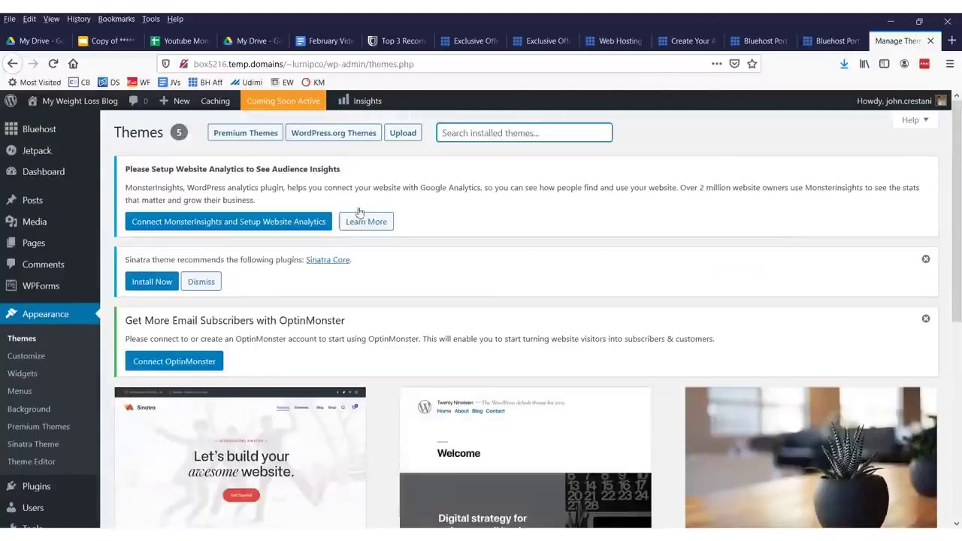
pyautogui.scroll(-4, 315, 150)
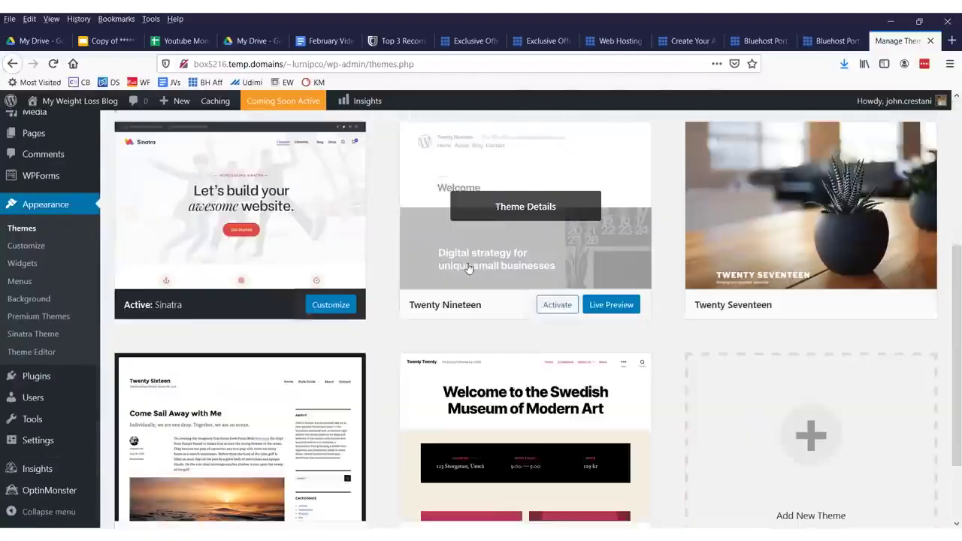
pyautogui.scroll(2, 474, 268)
pyautogui.scroll(-4, 429, 273)
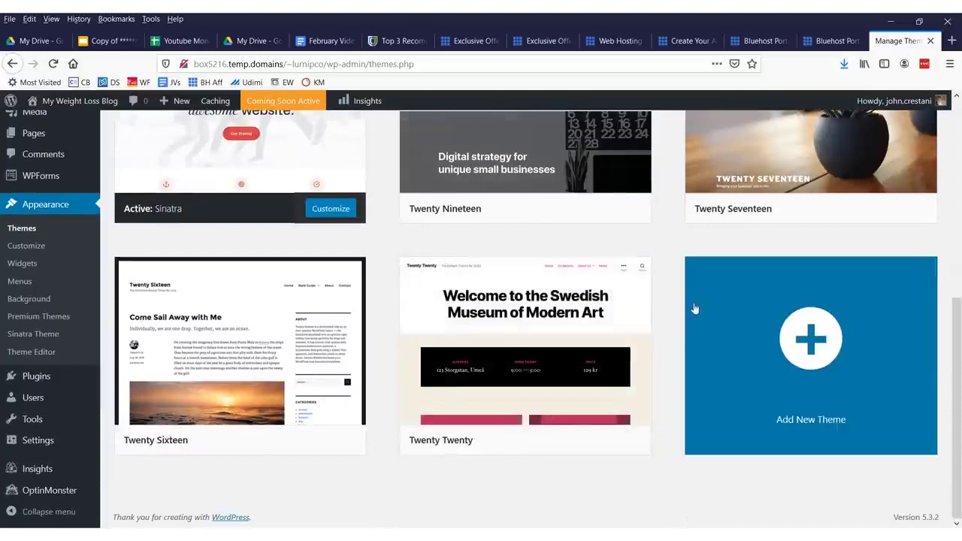
pyautogui.scroll(5, 662, 294)
pyautogui.write('gree')
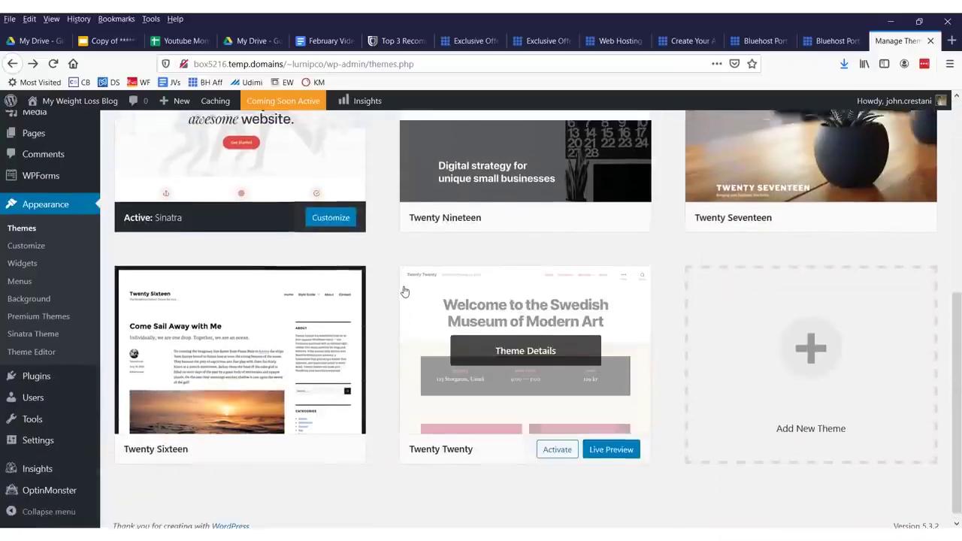
pyautogui.scroll(5, 406, 264)
pyautogui.click(456, 133)
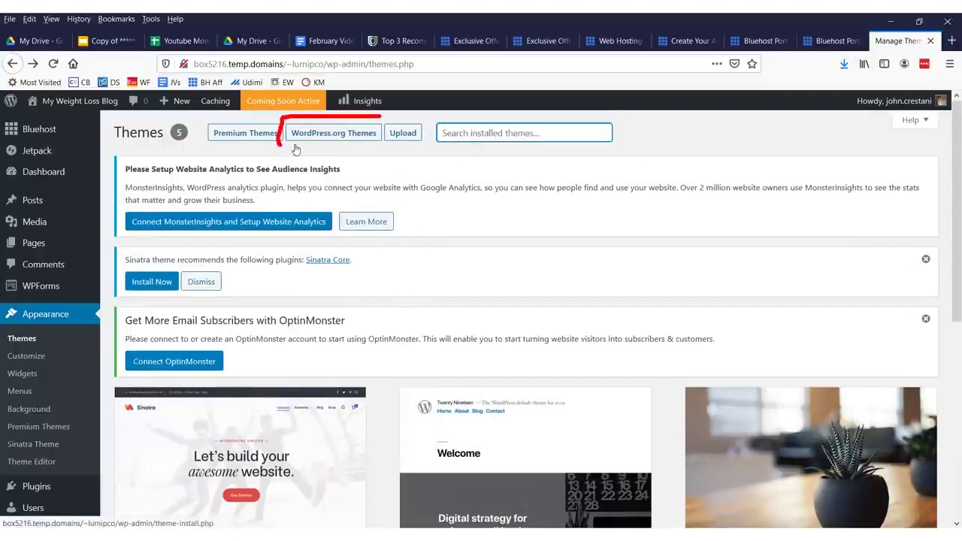
# Step: Filter WordPress.org themes to E-Commerce and One Column, removing Blog from subjects
pyautogui.moveTo(295, 150); pyautogui.dragTo(390, 148)
pyautogui.moveTo(355, 117); pyautogui.dragTo(319, 126)
pyautogui.click(333, 133)
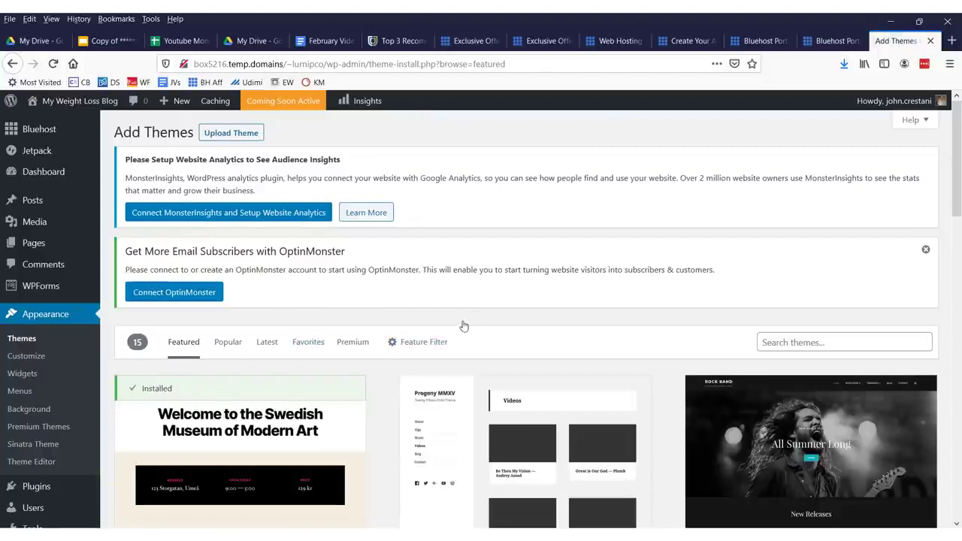
pyautogui.moveTo(464, 326)
pyautogui.mouseDown()
pyautogui.moveTo(372, 319)
pyautogui.moveTo(408, 364)
pyautogui.moveTo(481, 320)
pyautogui.mouseUp()
pyautogui.click(421, 342)
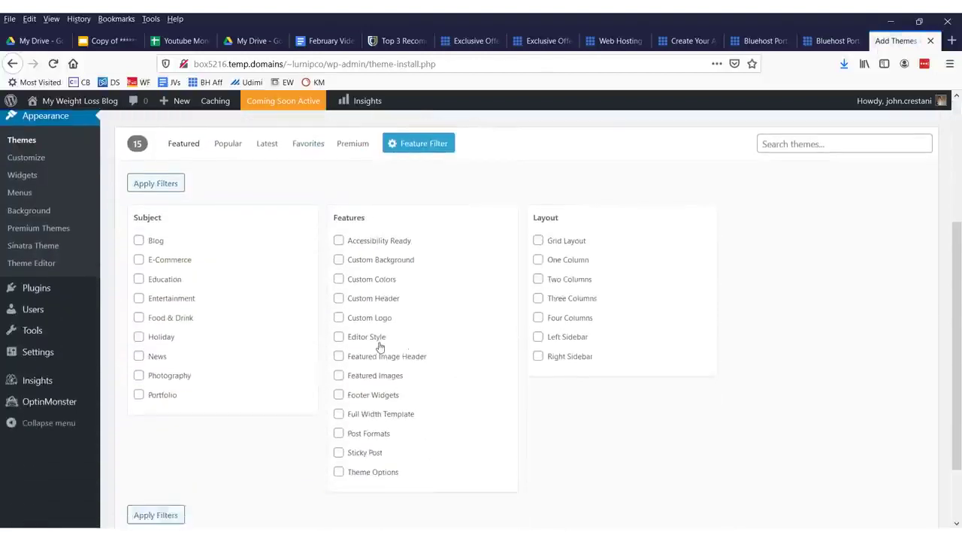
pyautogui.click(539, 260)
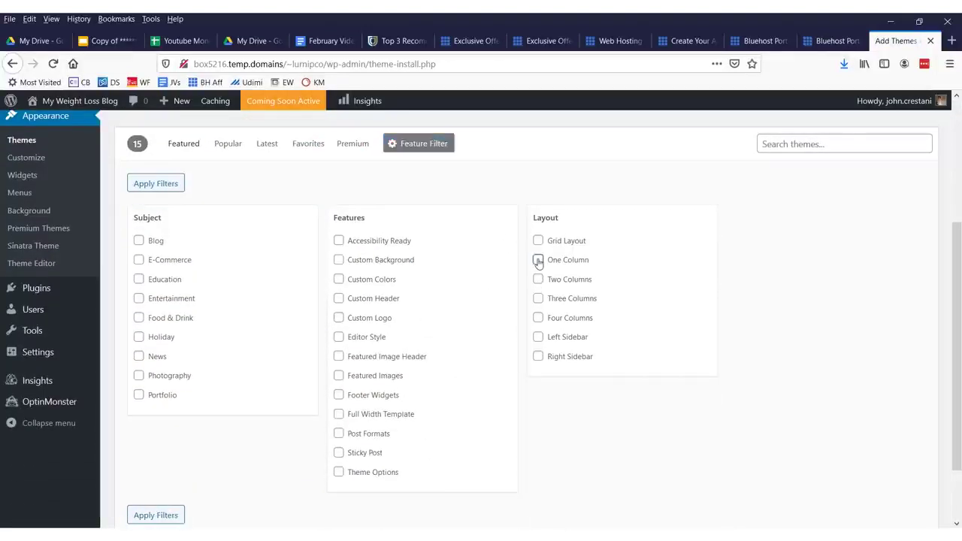
pyautogui.click(140, 242)
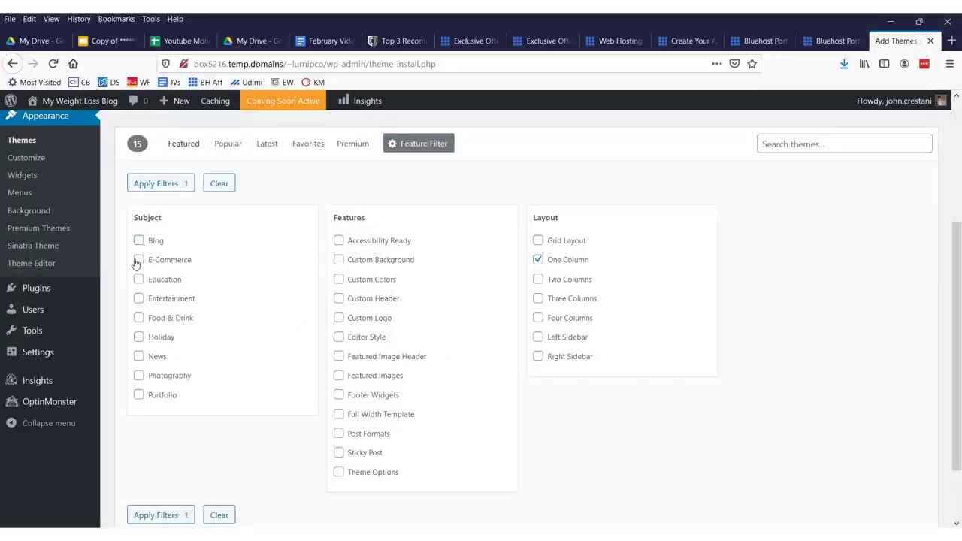
pyautogui.click(174, 519)
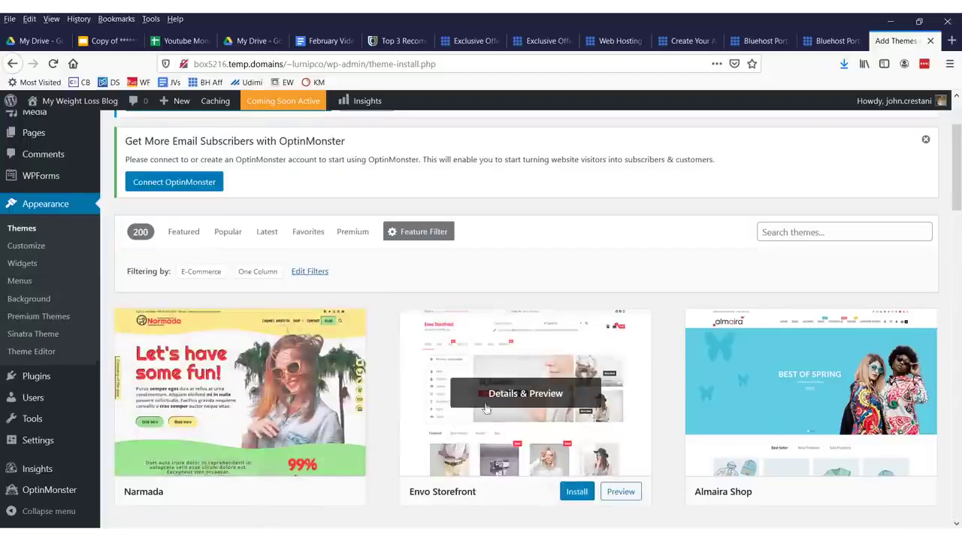
pyautogui.click(364, 418)
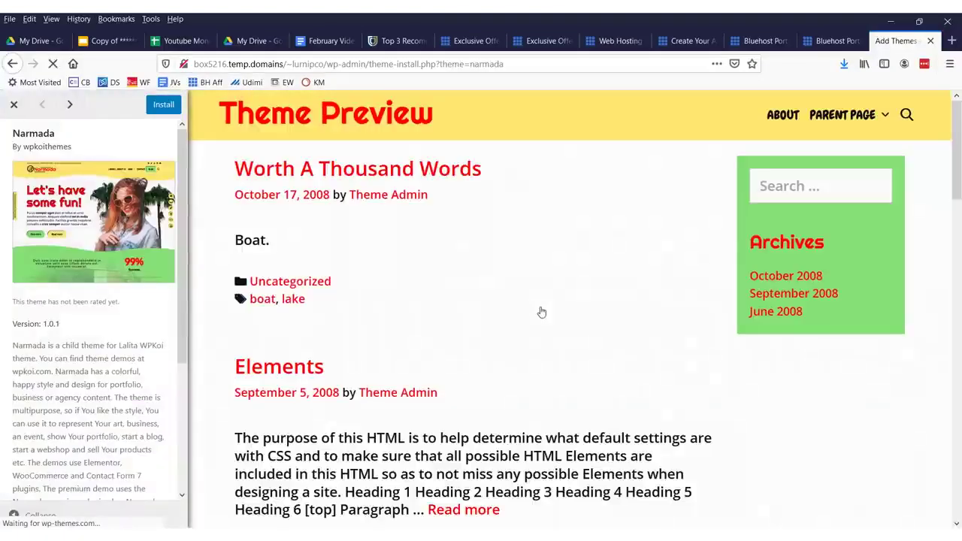
pyautogui.scroll(-5, 371, 261)
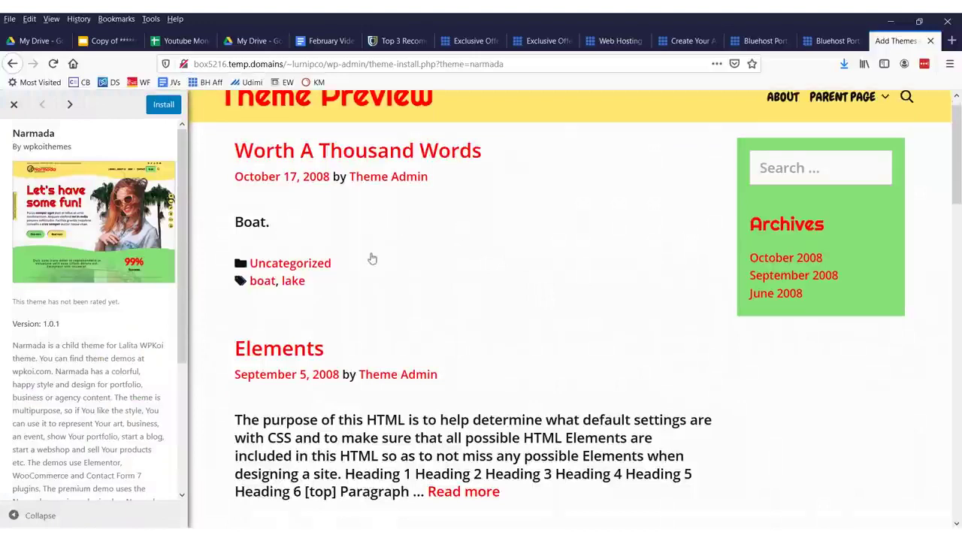
pyautogui.scroll(5, 372, 262)
pyautogui.scroll(-10, 582, 278)
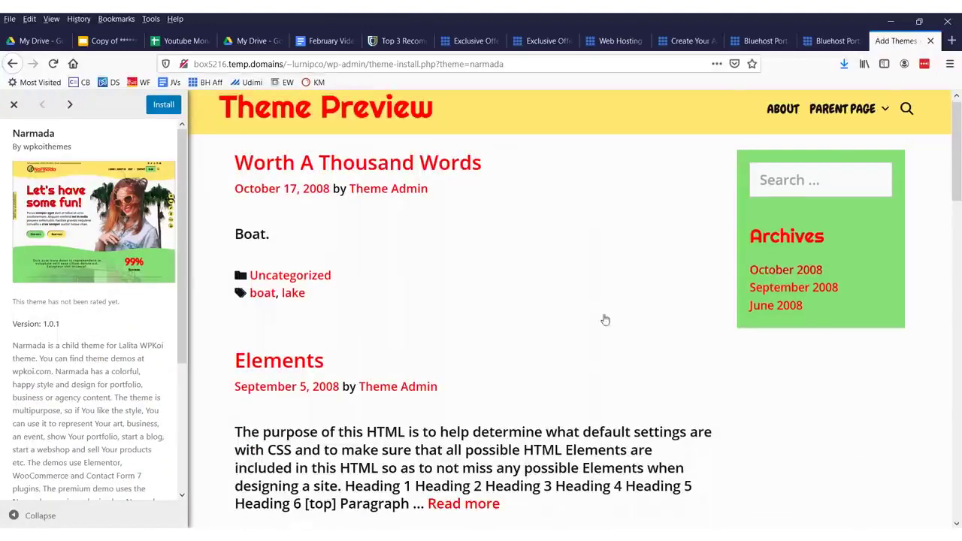
pyautogui.scroll(6, 286, 261)
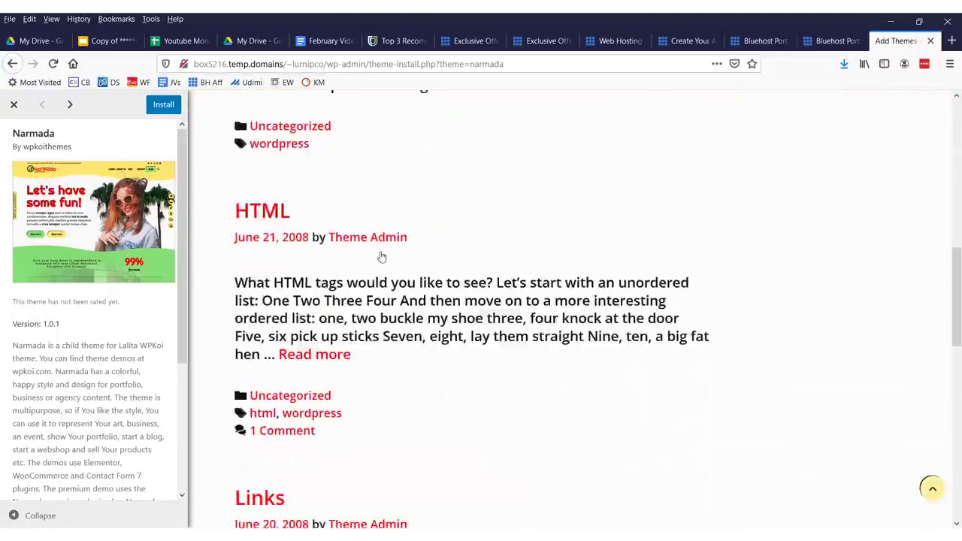
pyautogui.scroll(-10, 239, 256)
pyautogui.scroll(-3, 286, 244)
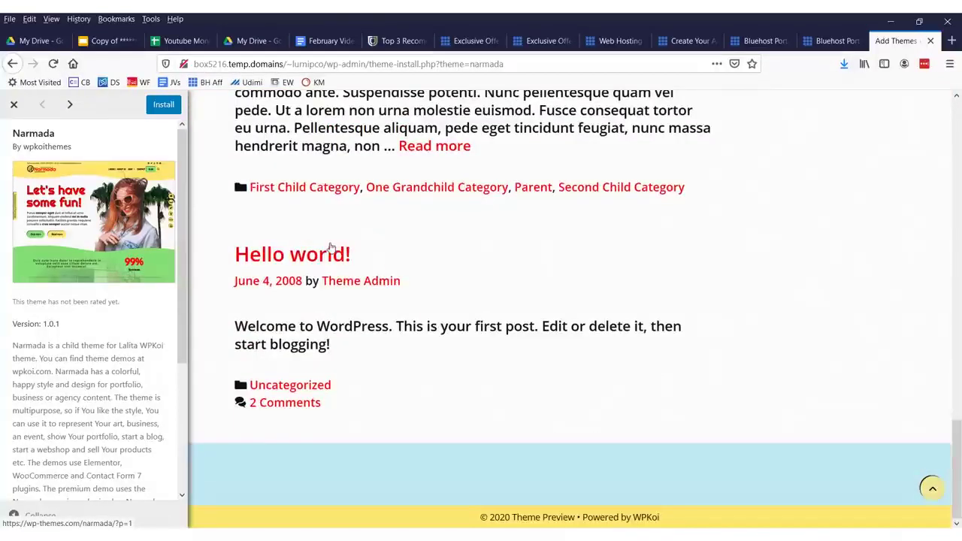
pyautogui.scroll(10, 300, 244)
pyautogui.press('Escape')
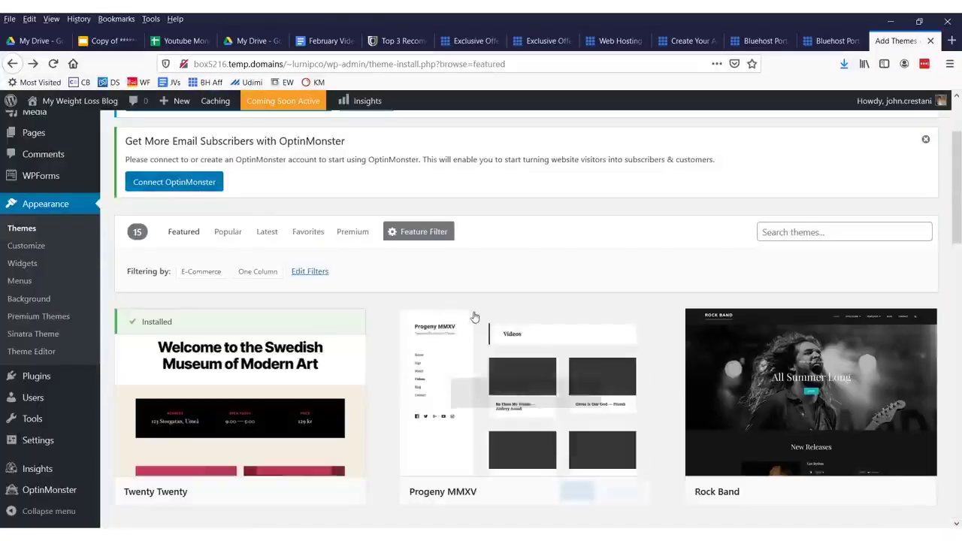
pyautogui.scroll(-3, 457, 323)
pyautogui.scroll(5, 421, 311)
pyautogui.scroll(-12, 421, 311)
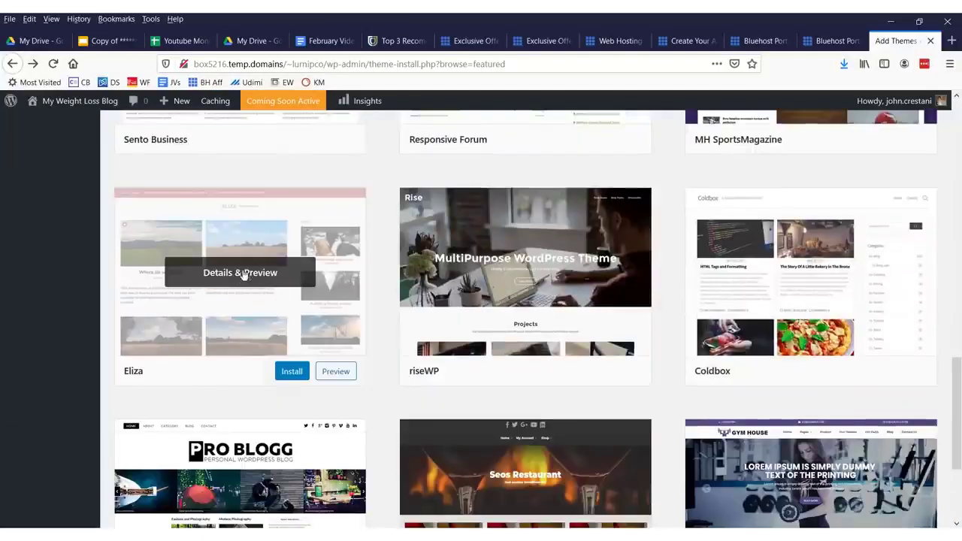
pyautogui.click(336, 372)
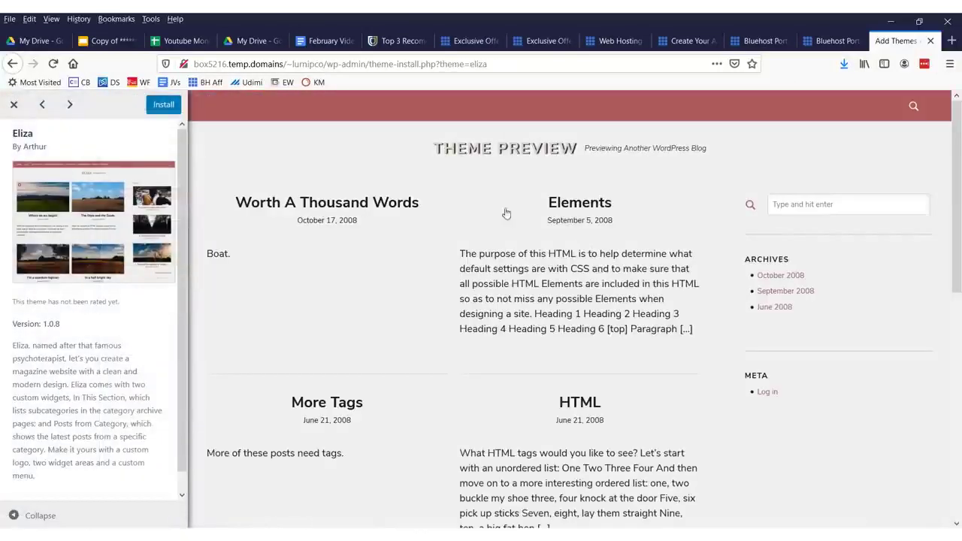
pyautogui.scroll(-8, 471, 236)
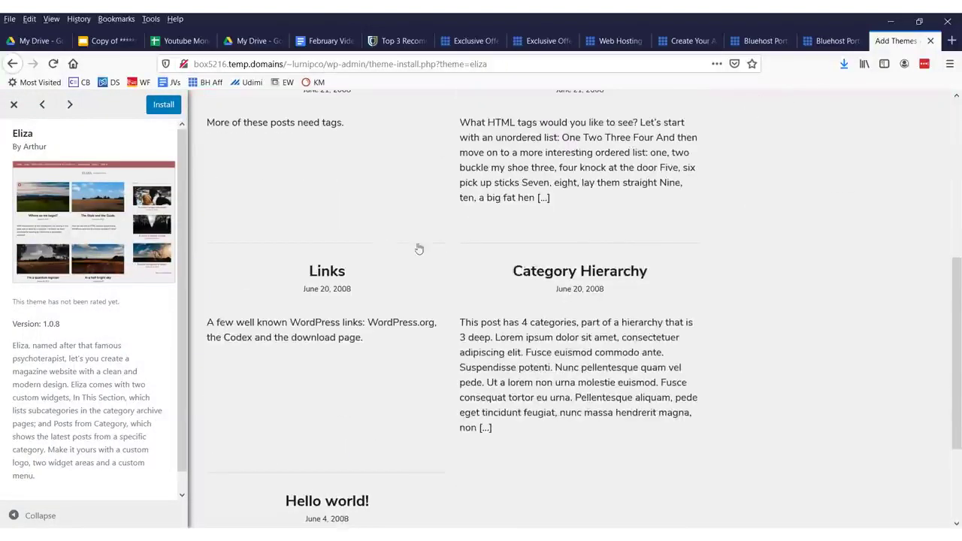
pyautogui.scroll(4, 353, 284)
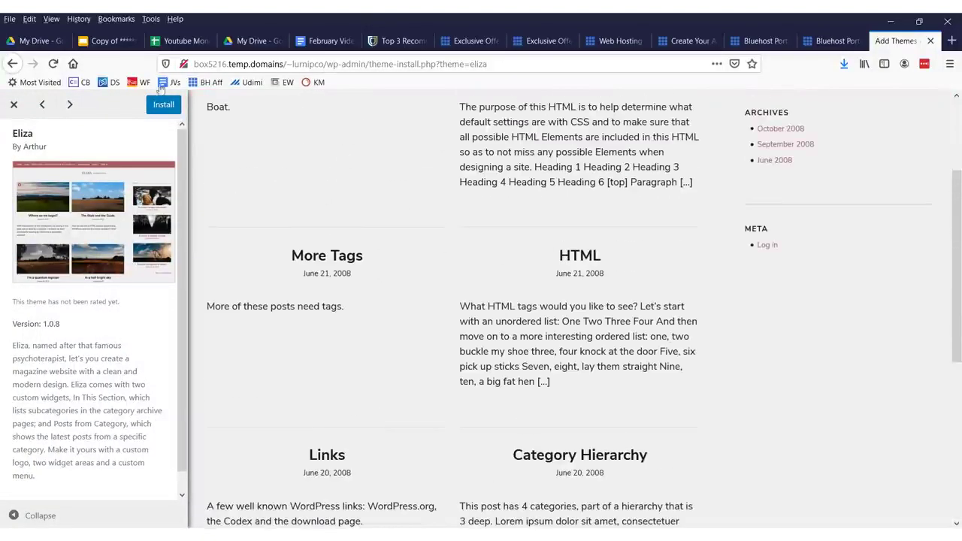
pyautogui.click(12, 63)
pyautogui.scroll(-8, 336, 316)
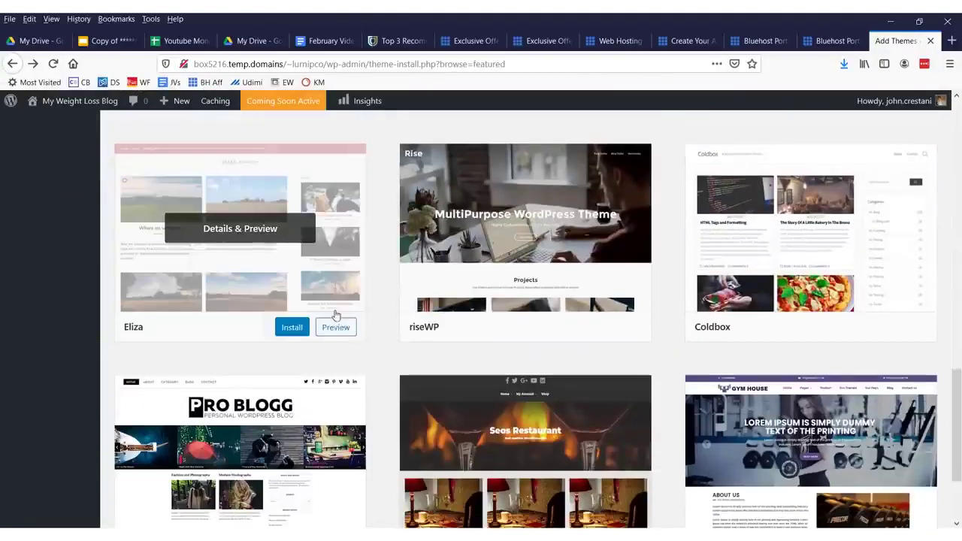
pyautogui.scroll(-3, 336, 316)
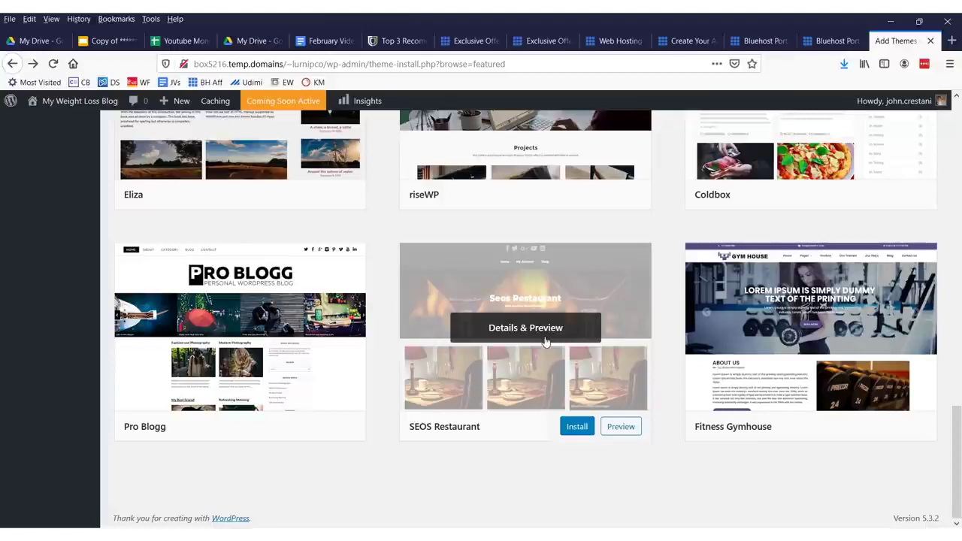
pyautogui.scroll(15, 525, 339)
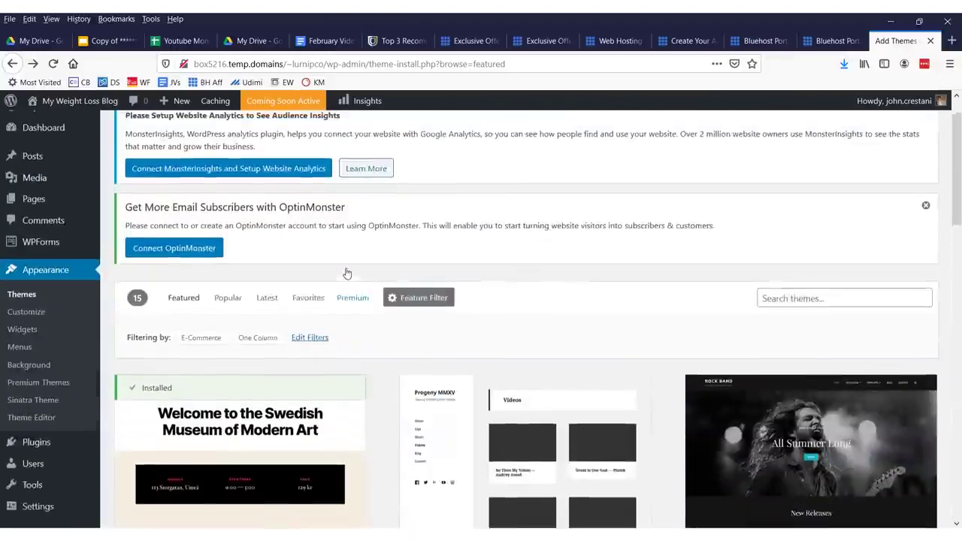
# Step: Start a blank new post from Posts > Add New and dismiss the editor's welcome tips
pyautogui.scroll(-4, 221, 307)
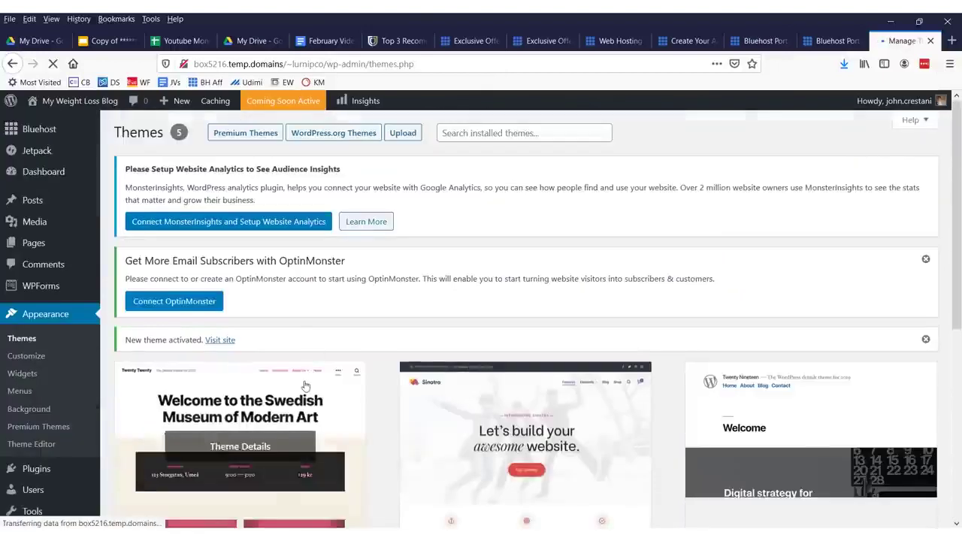
pyautogui.scroll(-3, 372, 280)
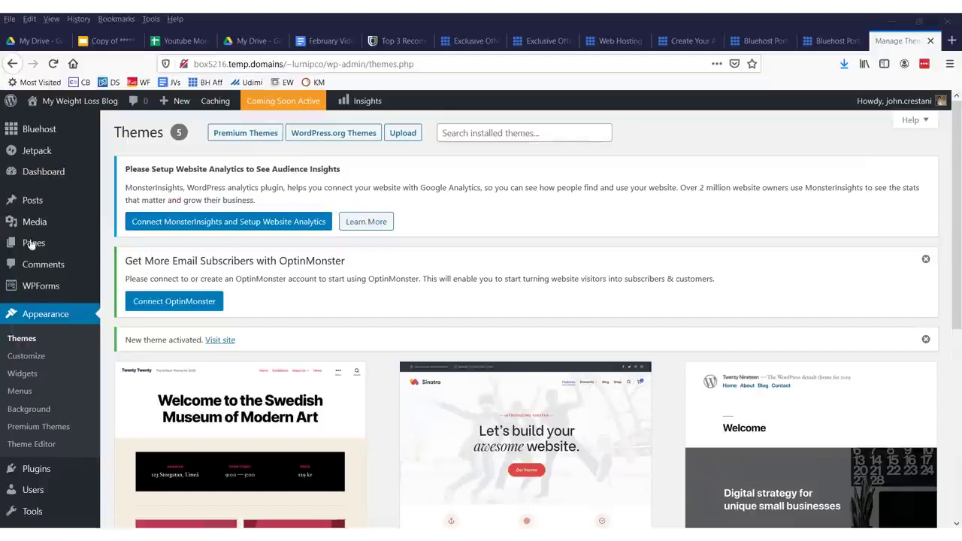
pyautogui.moveTo(36, 210)
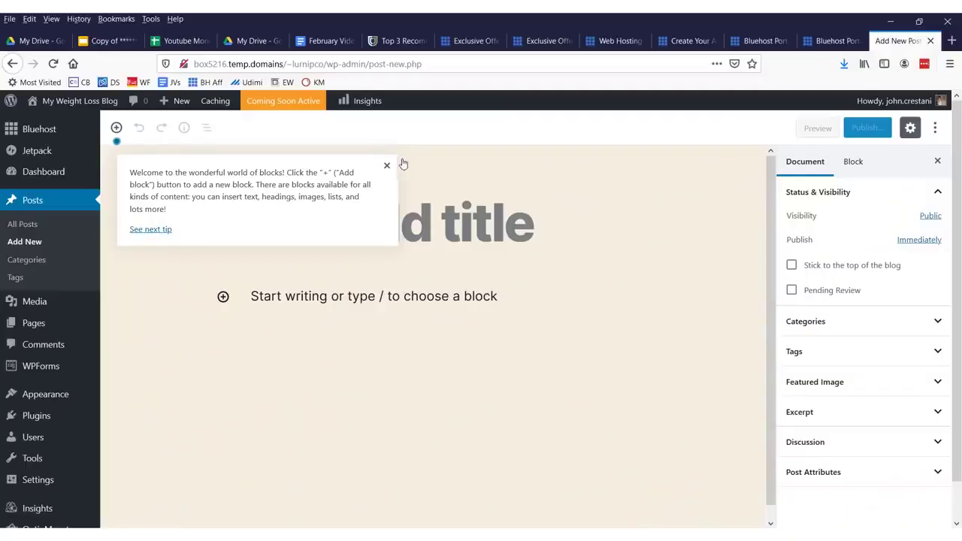
pyautogui.click(387, 166)
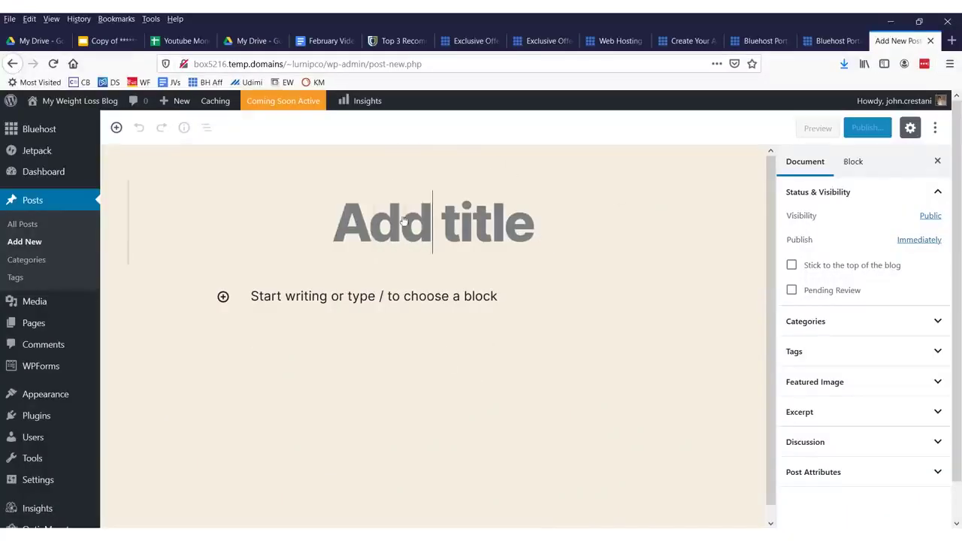
# Step: Title the post 'How I lost weight drinking beer!' and link the final LINK line to google.com
pyautogui.write('How I lo')
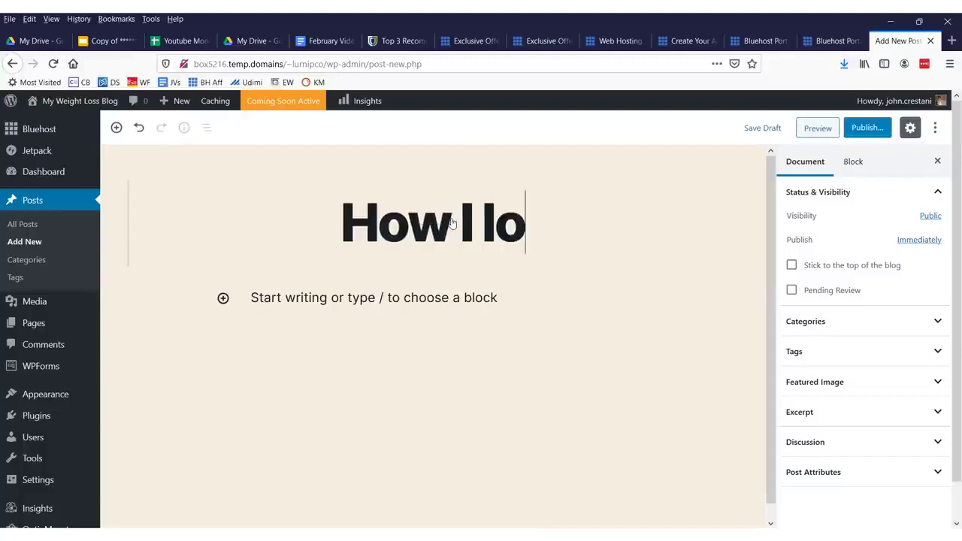
pyautogui.write('st weight drinking be')
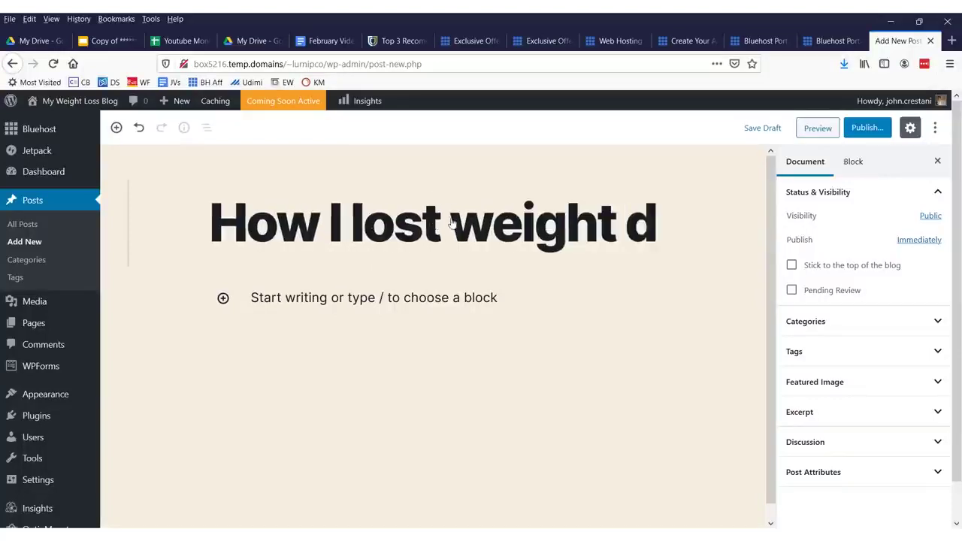
pyautogui.write('er!')
pyautogui.click(449, 360)
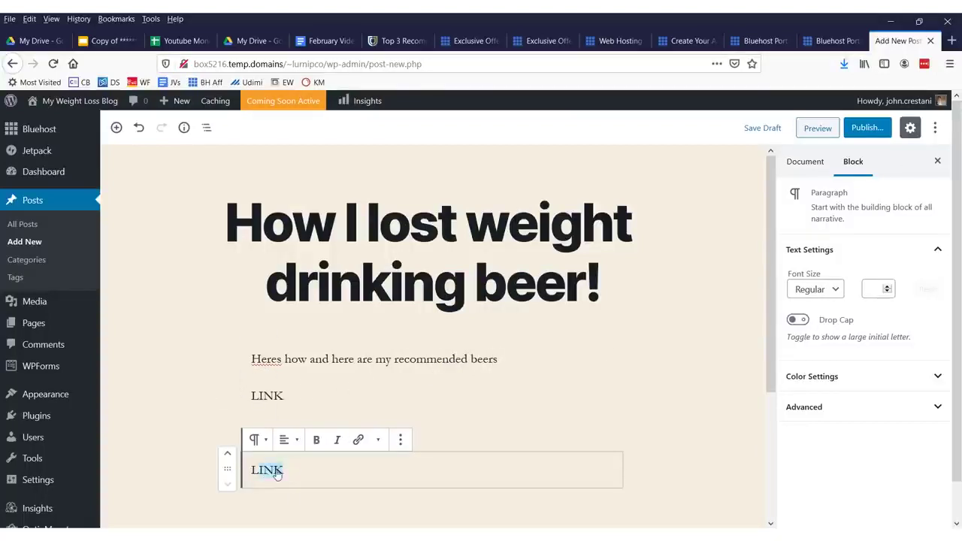
pyautogui.click(358, 441)
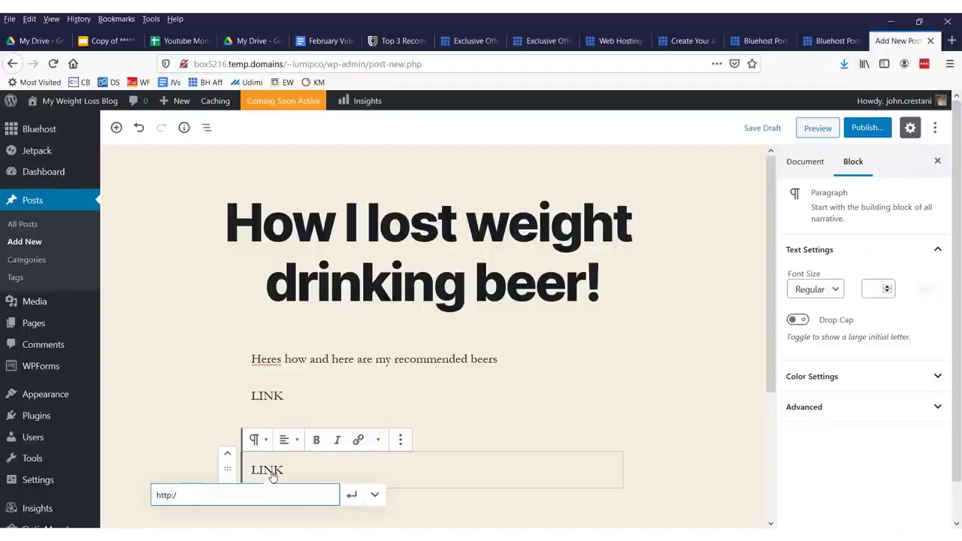
pyautogui.write('m')
pyautogui.press('Return')
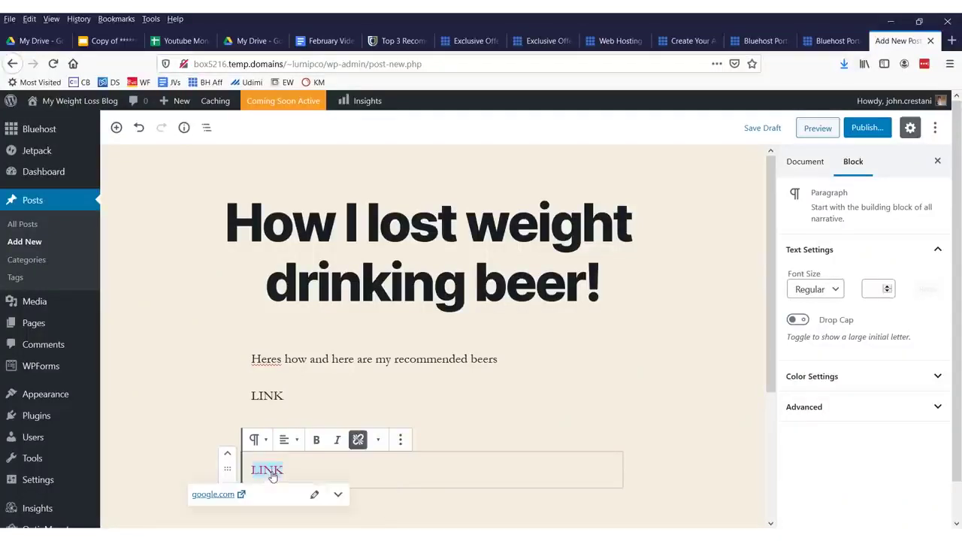
pyautogui.click(541, 396)
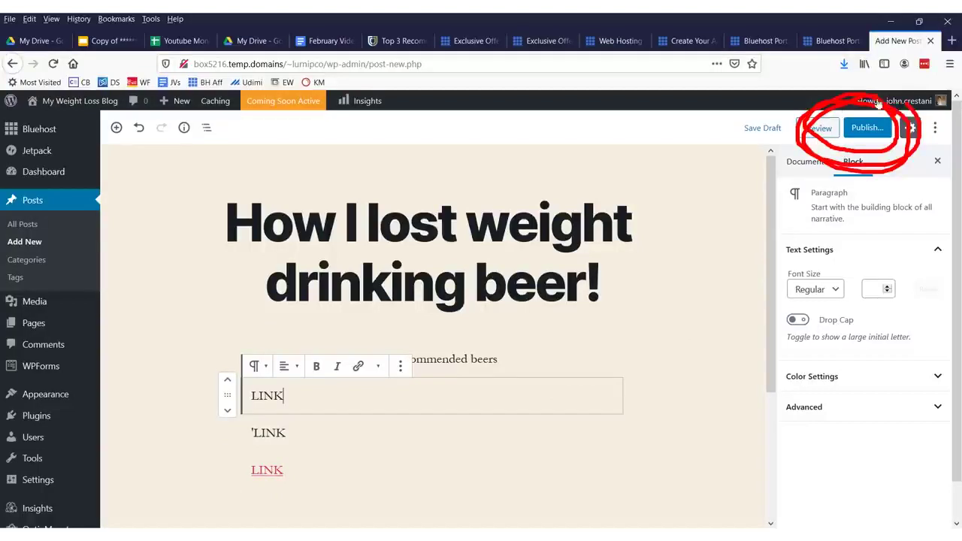
pyautogui.click(866, 127)
# Step: Publish the beer post and open Bluehost Home showing the Coming Soon notice and Launch option
pyautogui.click(877, 128)
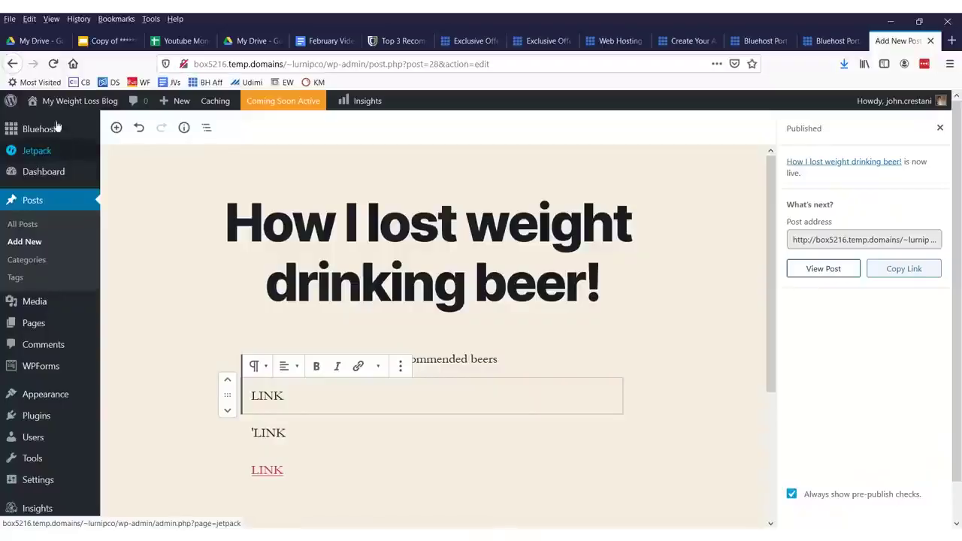
pyautogui.moveTo(75, 125)
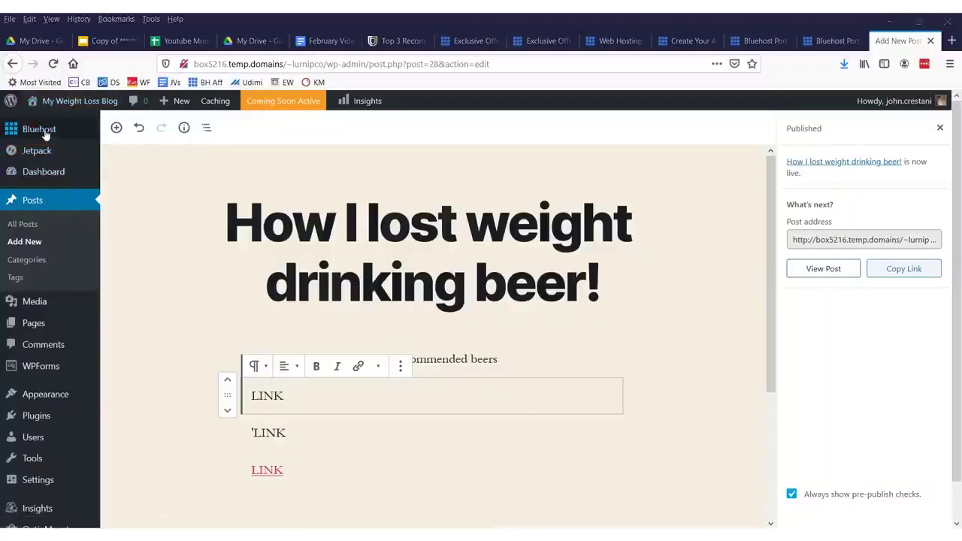
pyautogui.click(119, 133)
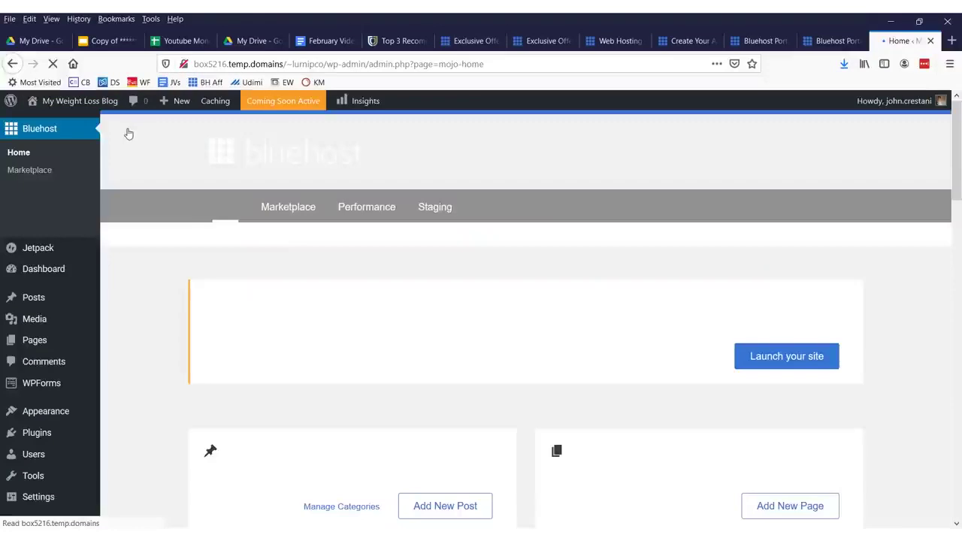
pyautogui.scroll(-3, 711, 176)
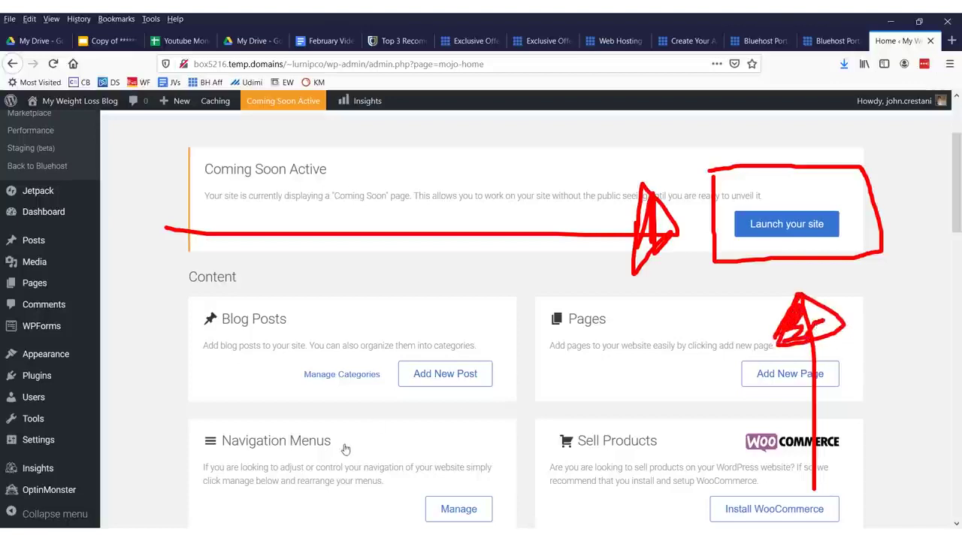
# Step: Begin adding a new page, then move to the clickfunnels.com homepage in Firefox
pyautogui.click(759, 370)
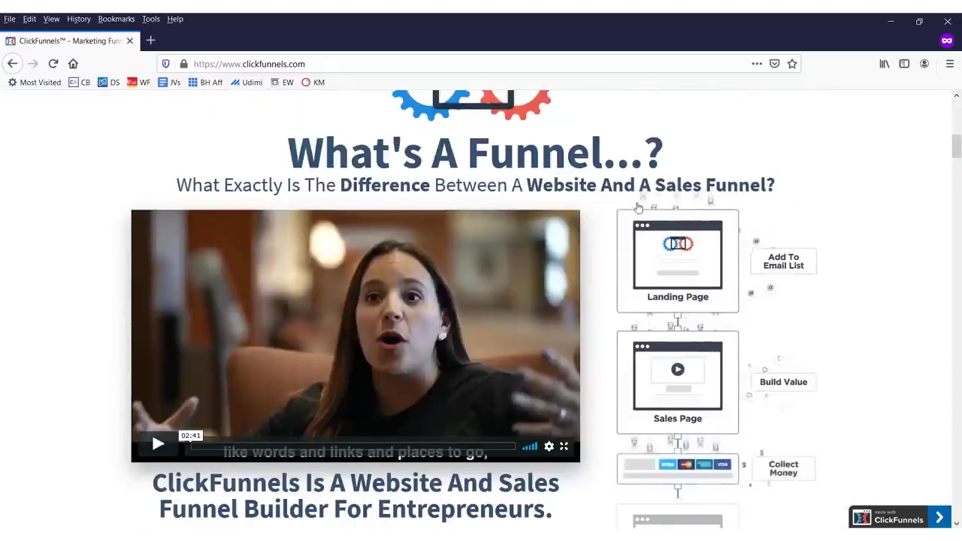
pyautogui.scroll(-3, 638, 207)
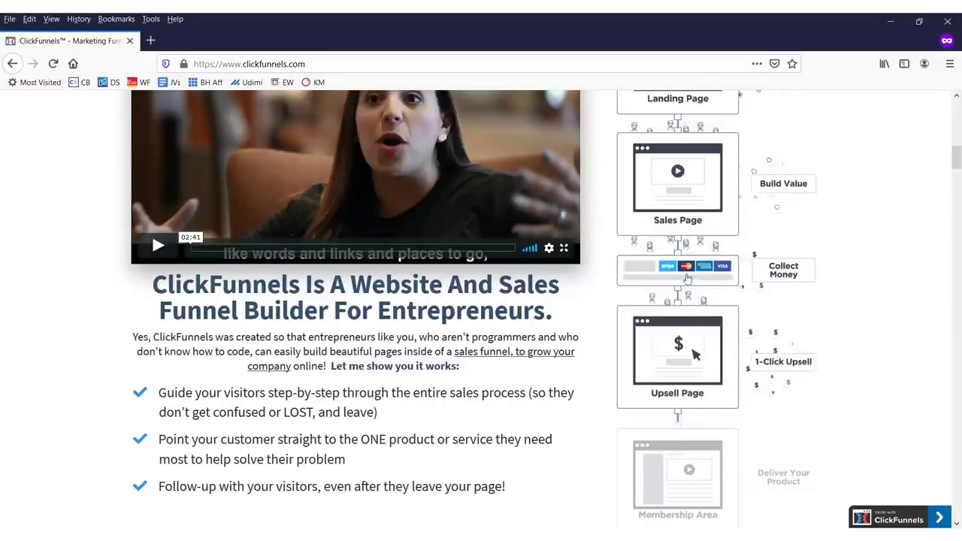
# Step: Scroll the ClickFunnels homepage down to its Watch Demo video, then minimize the window
pyautogui.scroll(2, 687, 279)
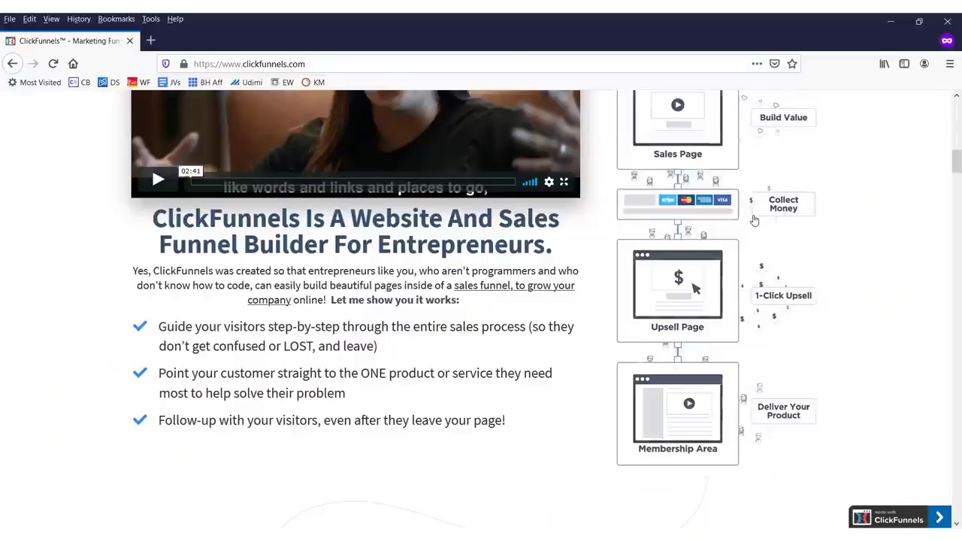
pyautogui.scroll(-4, 687, 275)
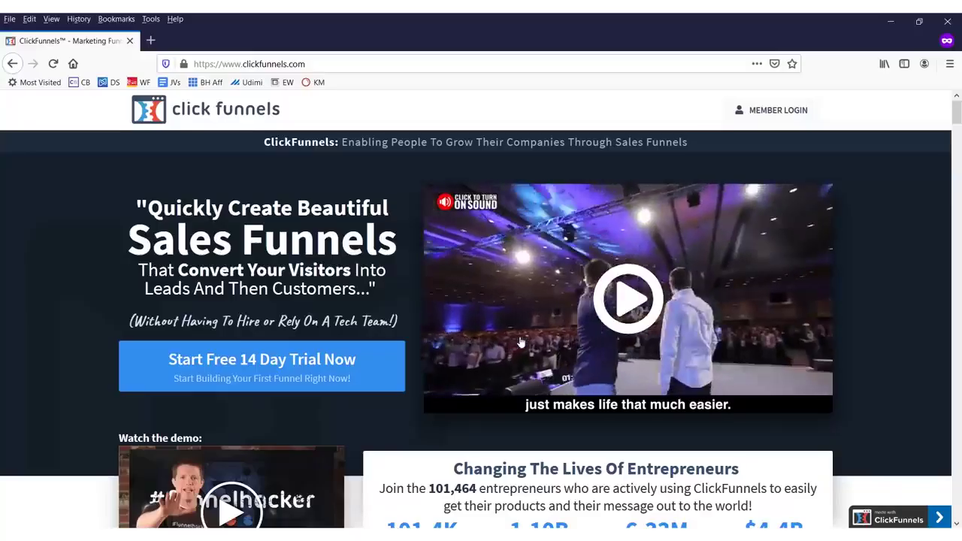
pyautogui.scroll(-1, 803, 332)
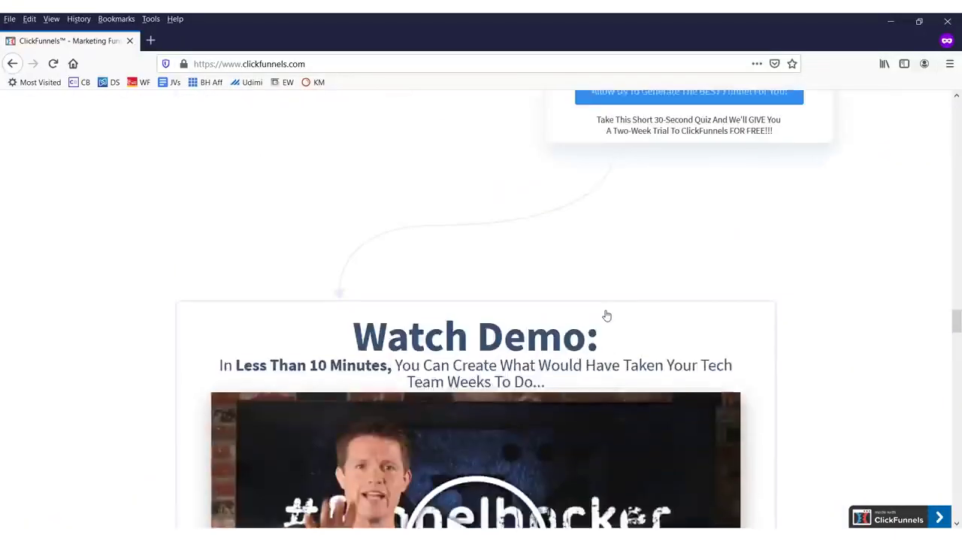
pyautogui.click(905, 19)
# Step: Search 'clickfunnels' under Plugins > Add New, then install and activate the ClickFunnels plugin
pyautogui.click(831, 40)
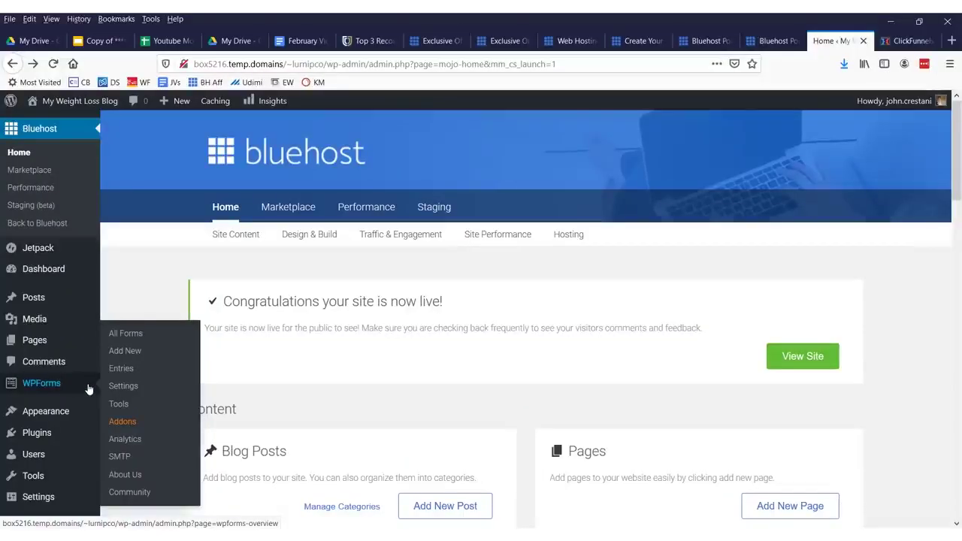
pyautogui.moveTo(47, 434)
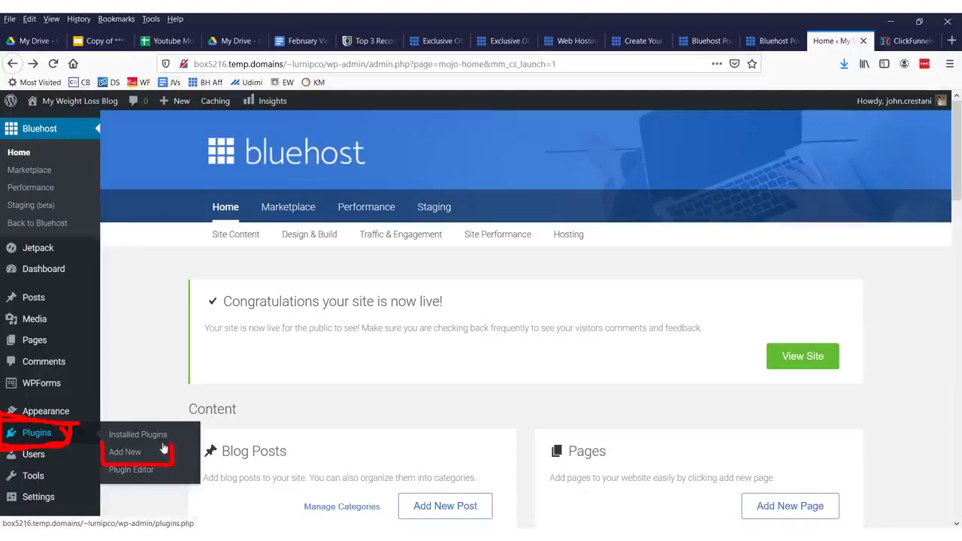
pyautogui.click(124, 452)
pyautogui.click(826, 342)
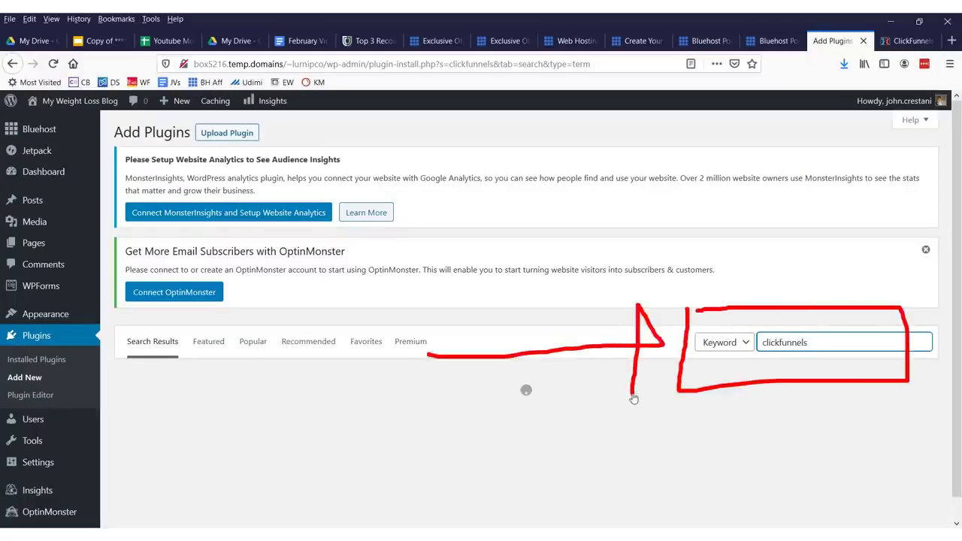
pyautogui.scroll(-5, 548, 335)
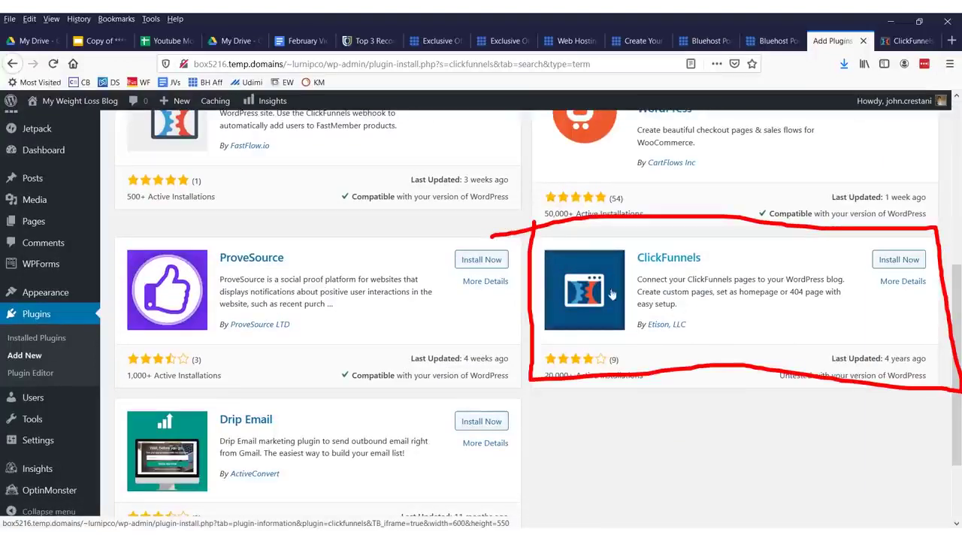
pyautogui.click(899, 260)
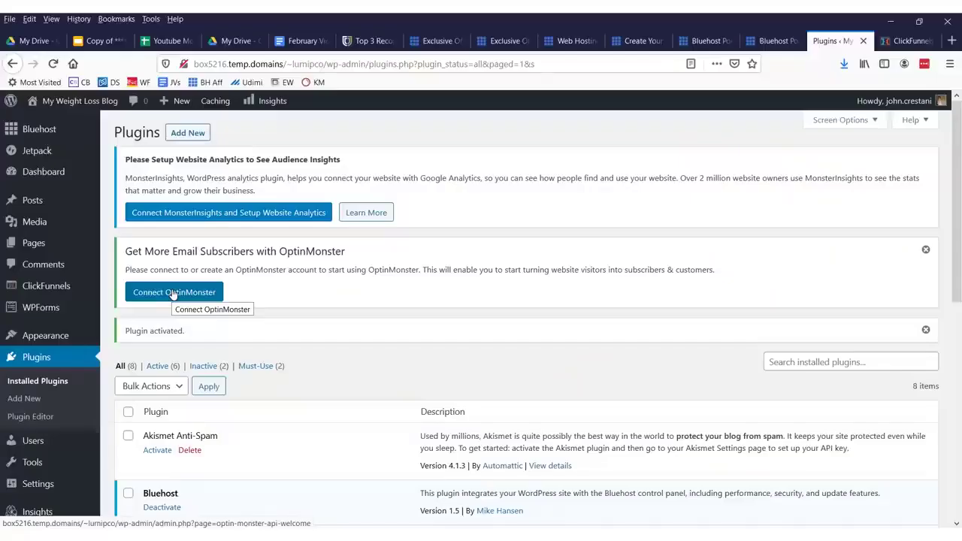
# Step: Open ClickFunnels > Settings to show the empty Account Email and Authentication Token fields
pyautogui.moveTo(106, 245)
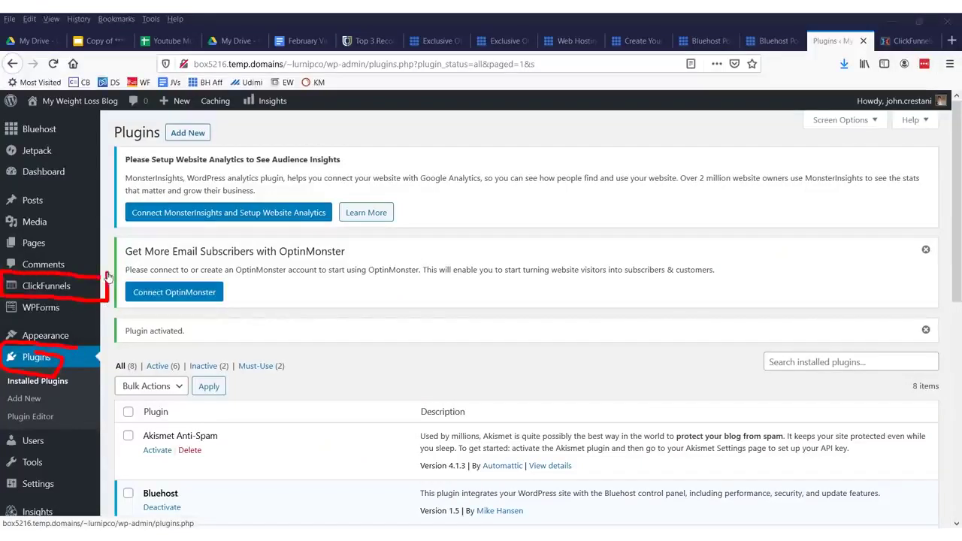
pyautogui.click(46, 286)
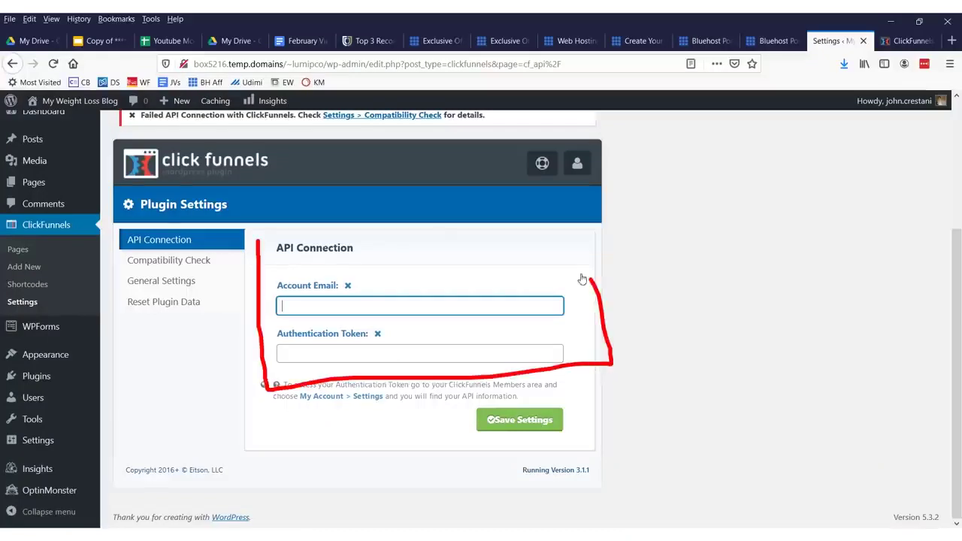
# Step: In the ClickFunnels tab, preview the webinar registration page, then the funnel's Replay Sales Page
pyautogui.hotkey('ctrl', 'Tab')
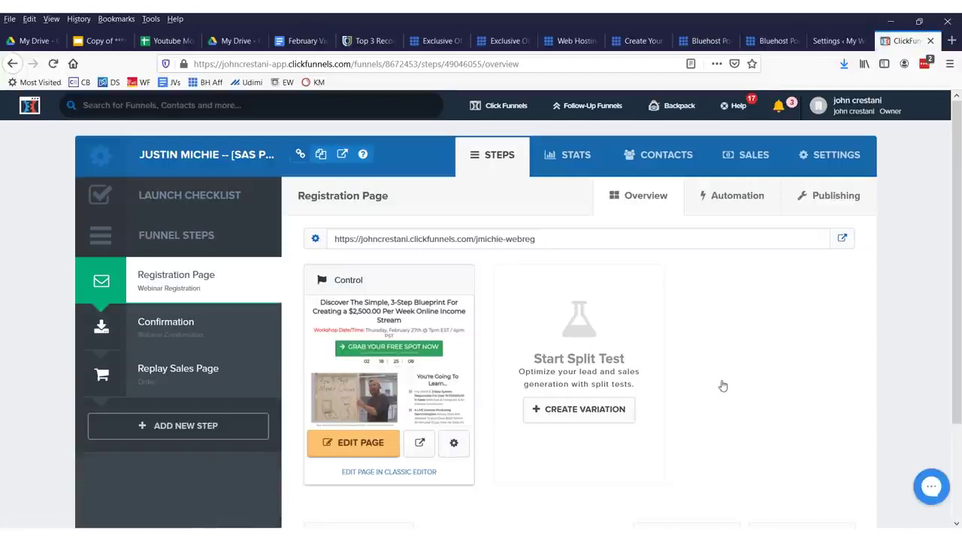
pyautogui.click(419, 442)
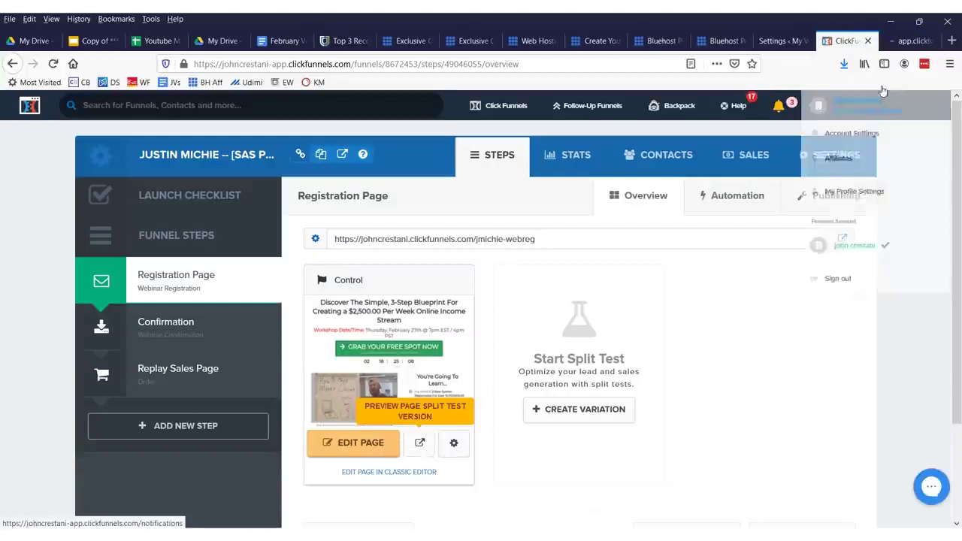
pyautogui.click(905, 39)
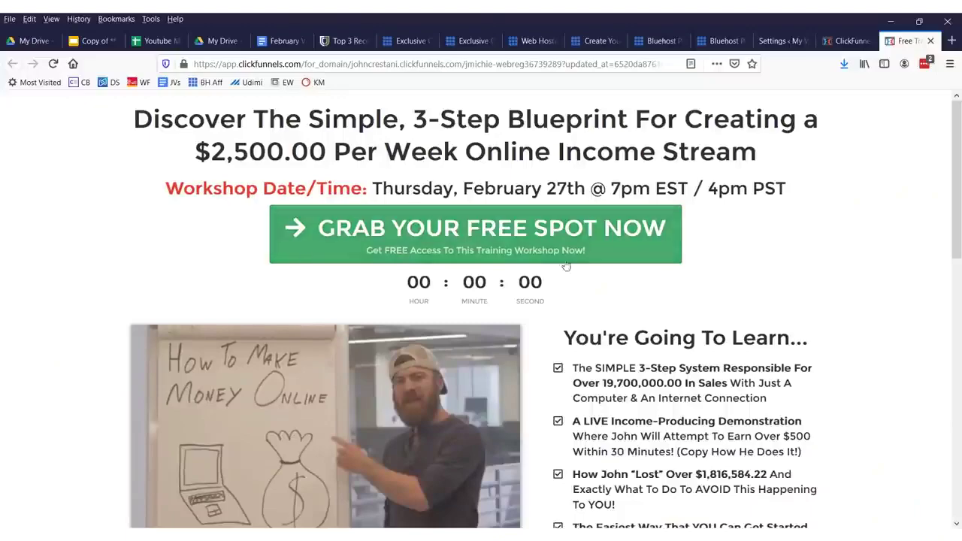
pyautogui.scroll(-20, 549, 317)
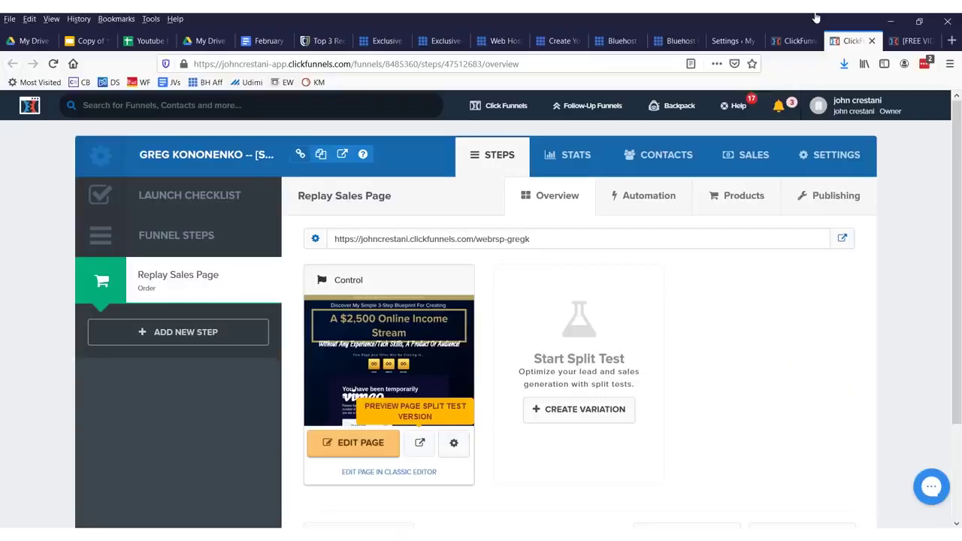
pyautogui.click(915, 44)
# Step: Scroll through the 'A $2,500 Online Income Stream' sales preview, then open that page in the editor
pyautogui.moveTo(197, 182); pyautogui.dragTo(732, 184)
pyautogui.click(750, 184)
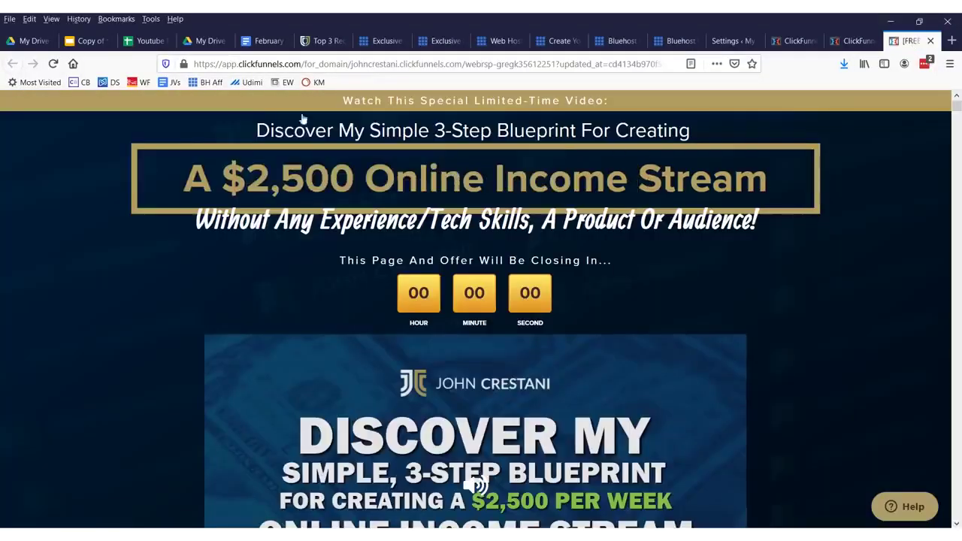
pyautogui.scroll(-4, 526, 143)
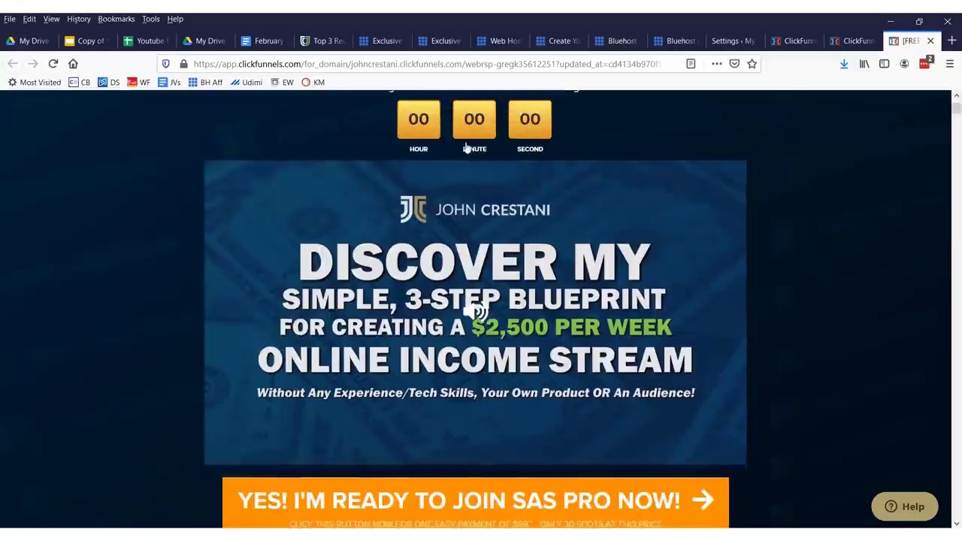
pyautogui.scroll(1, 552, 175)
pyautogui.scroll(-5, 487, 348)
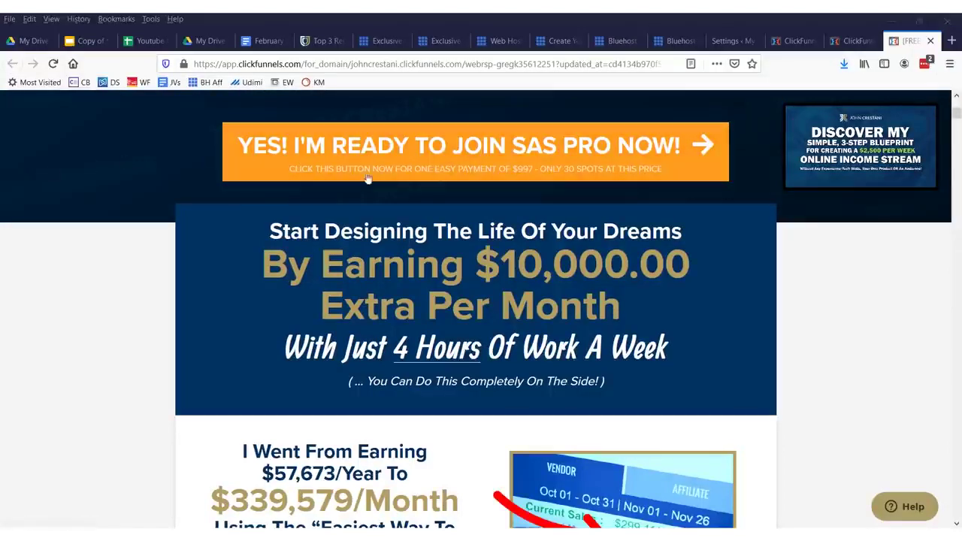
pyautogui.scroll(-20, 428, 258)
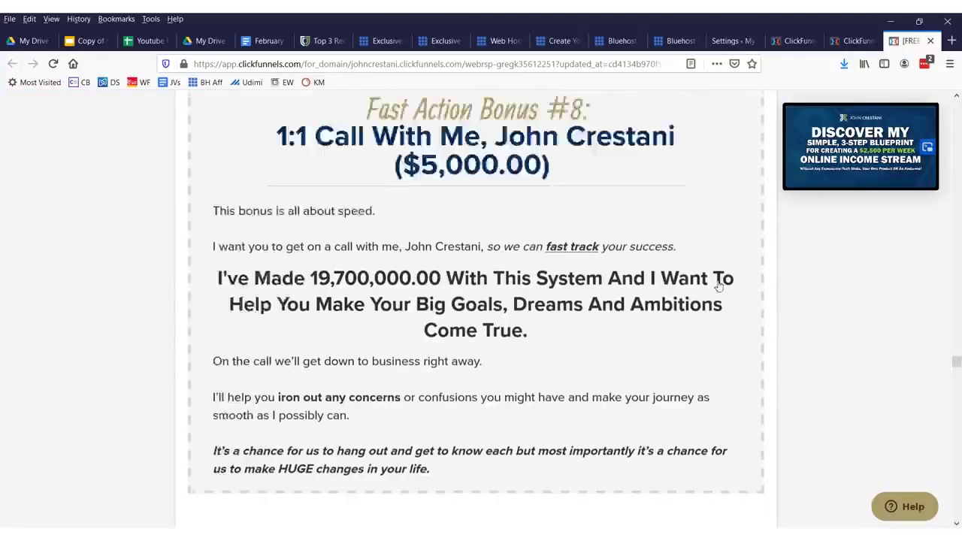
pyautogui.scroll(-4, 400, 327)
pyautogui.scroll(-15, 459, 338)
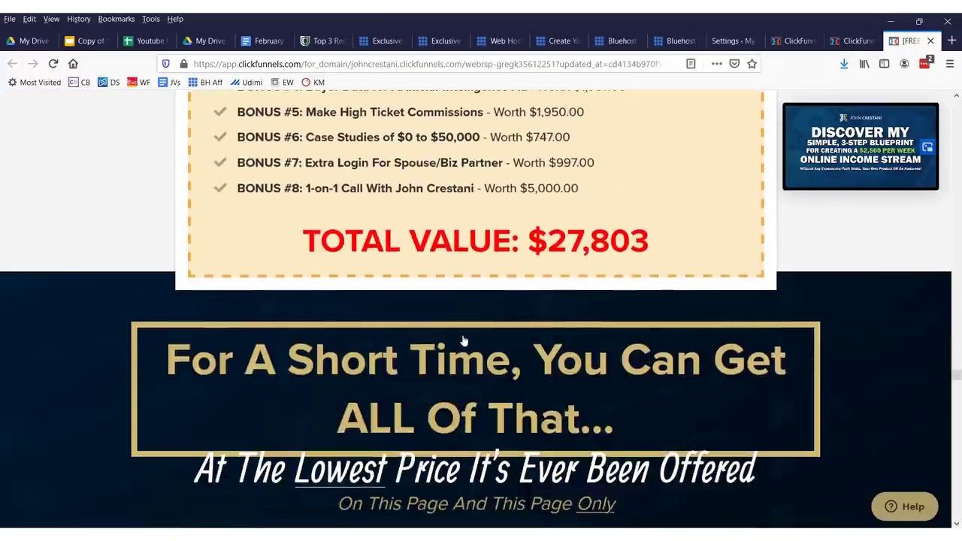
pyautogui.scroll(-15, 496, 339)
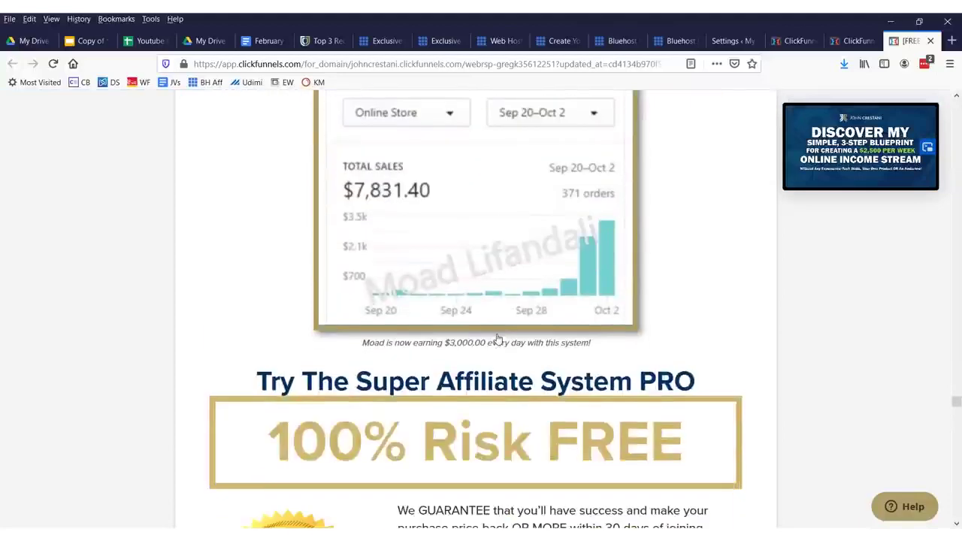
pyautogui.scroll(-10, 506, 307)
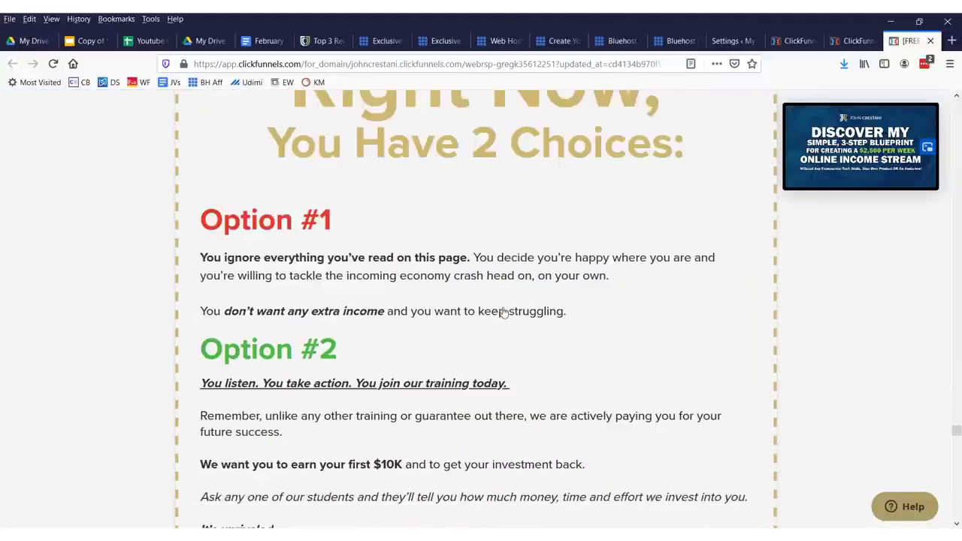
pyautogui.click(859, 41)
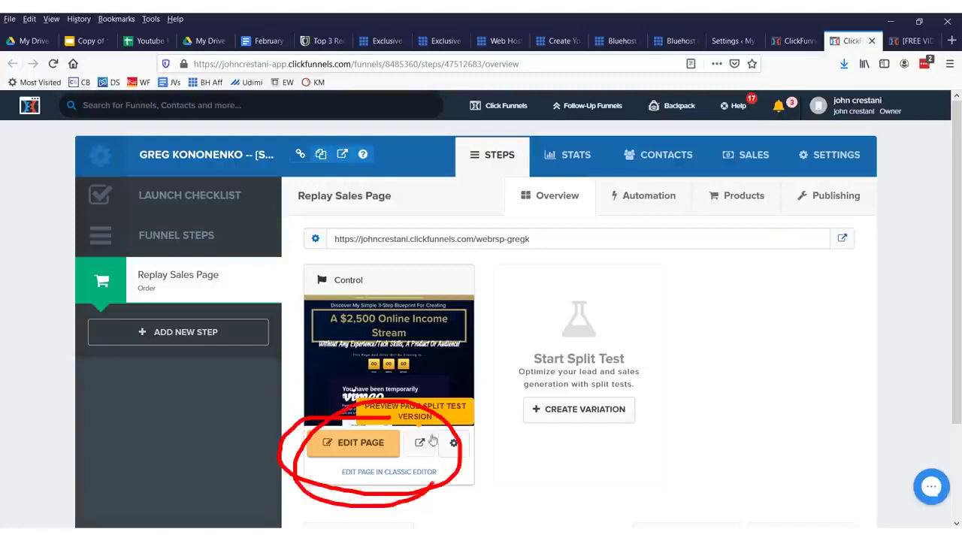
pyautogui.click(345, 447)
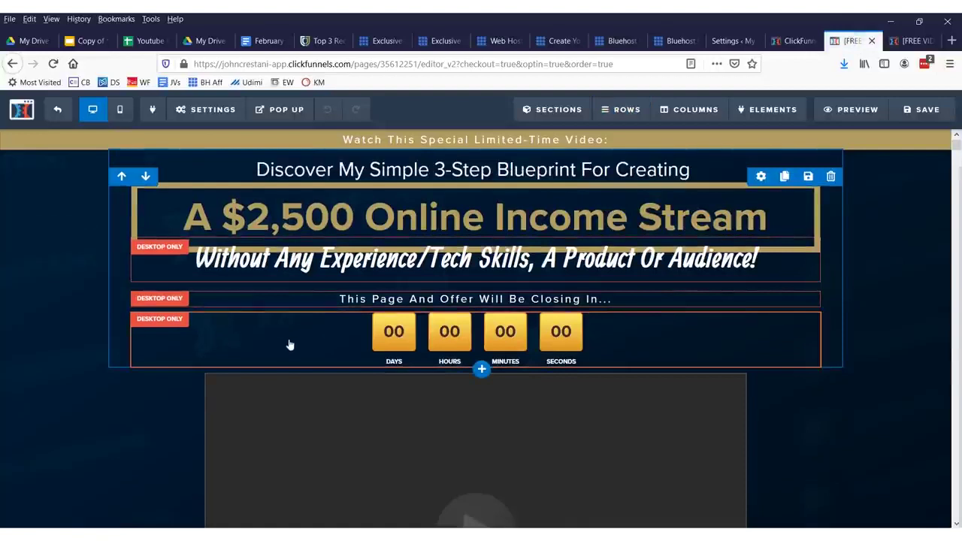
# Step: Drag the countdown timer above the $2,500 headline
pyautogui.moveTo(296, 318); pyautogui.dragTo(323, 218)
pyautogui.scroll(-5, 449, 311)
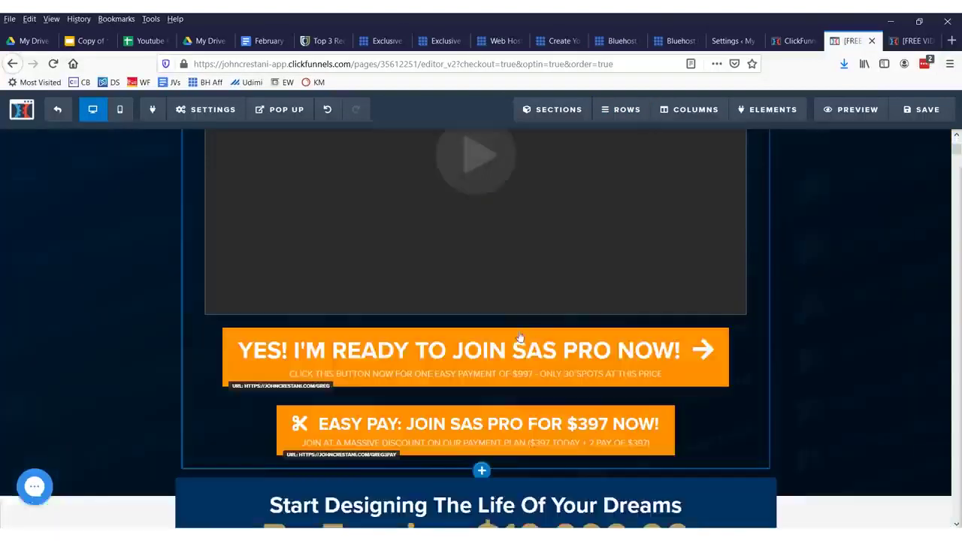
pyautogui.scroll(3, 503, 322)
# Step: Change the sales-page video type from Vimeo to YouTube, then open the YES! I'M READY button's settings
pyautogui.click(479, 302)
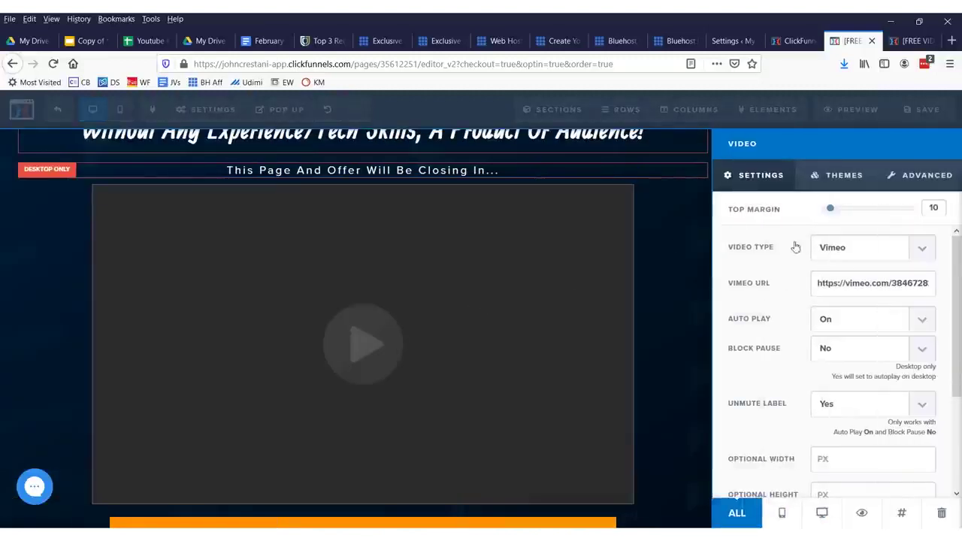
pyautogui.click(865, 247)
pyautogui.click(837, 284)
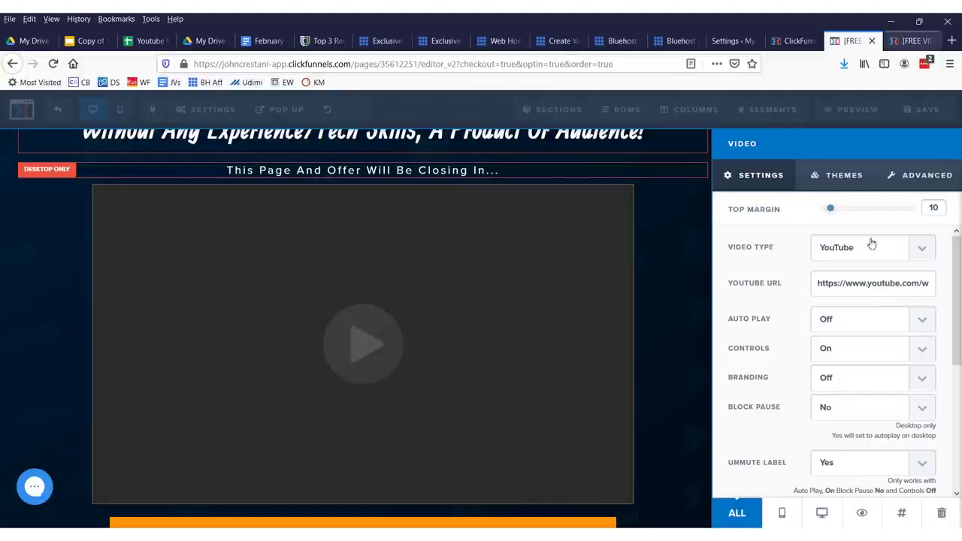
pyautogui.click(686, 292)
pyautogui.click(577, 279)
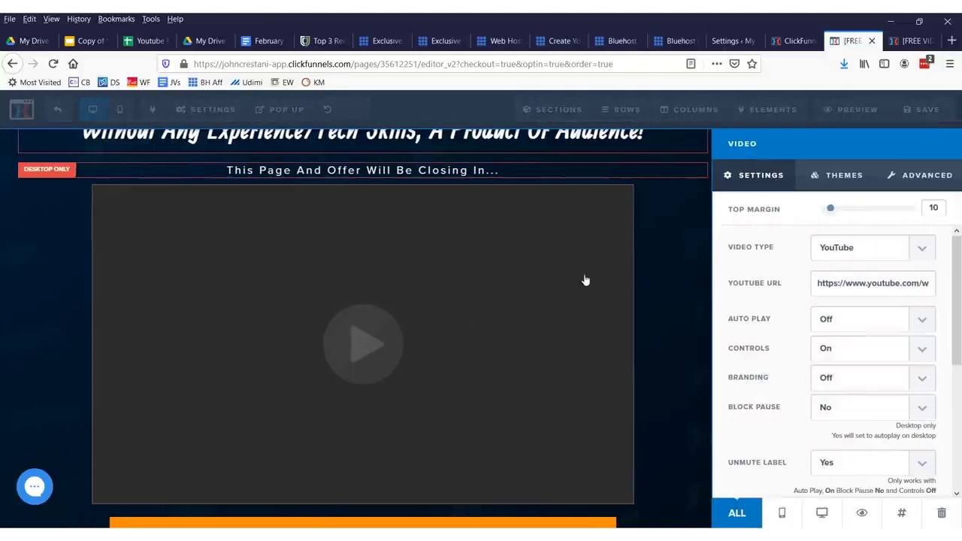
pyautogui.click(681, 280)
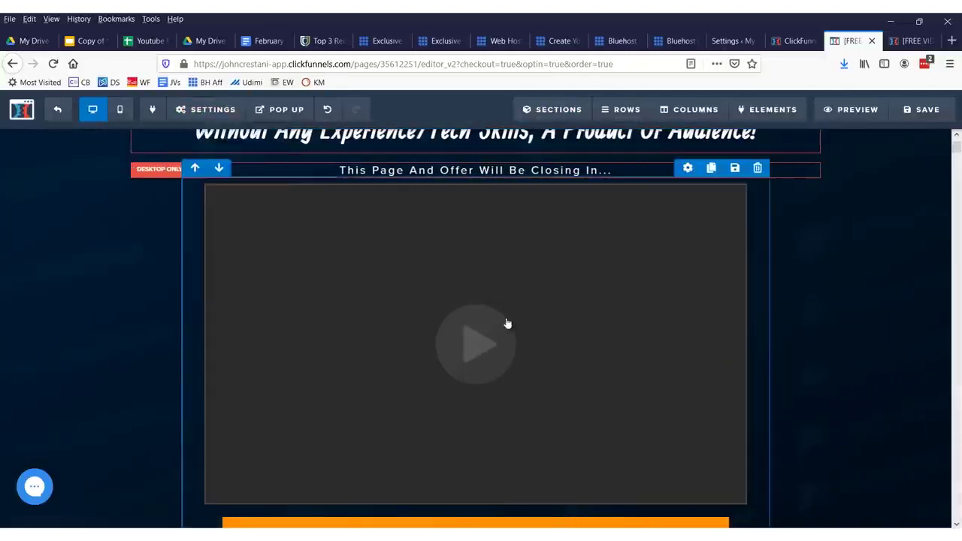
pyautogui.scroll(-3, 579, 359)
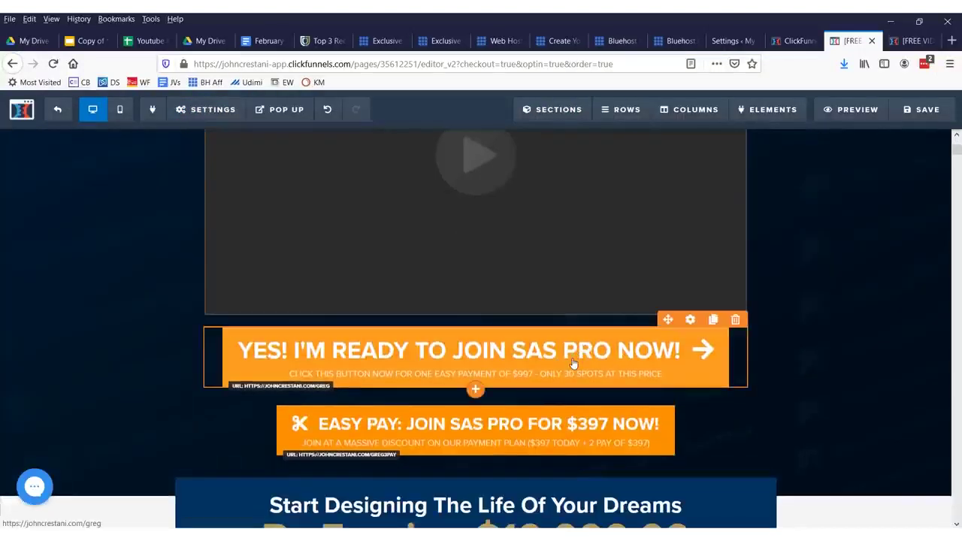
pyautogui.click(573, 364)
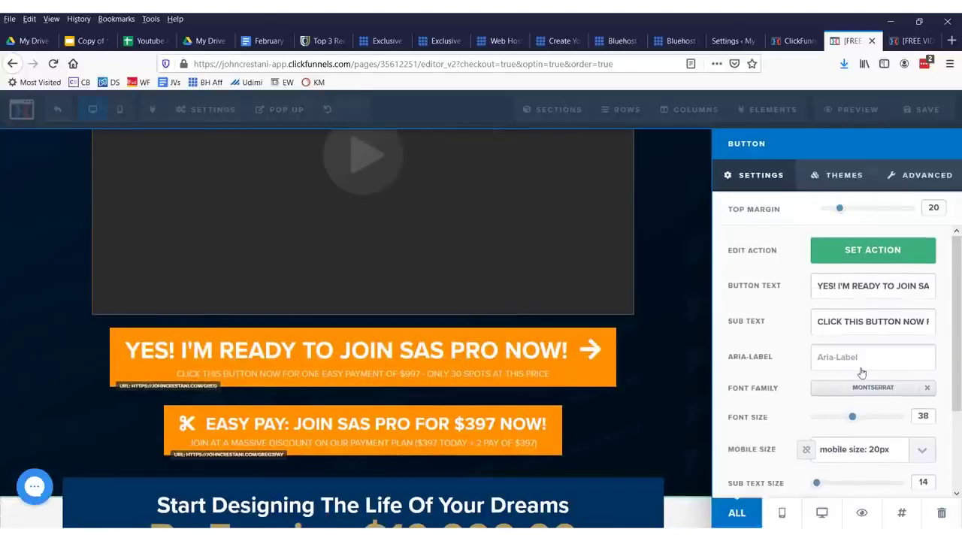
# Step: Try a brown background on the join button, then restore it to orange
pyautogui.scroll(-3, 862, 393)
pyautogui.click(821, 481)
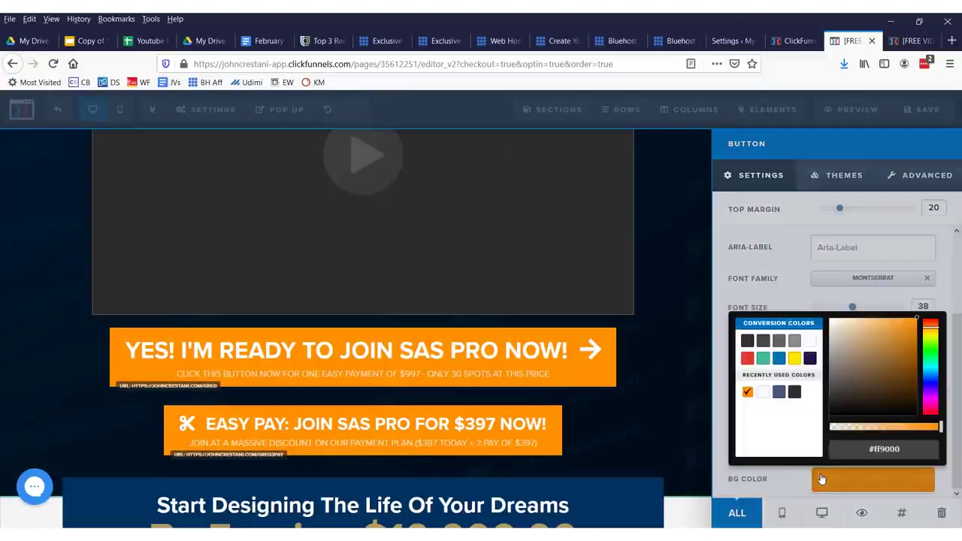
pyautogui.click(864, 359)
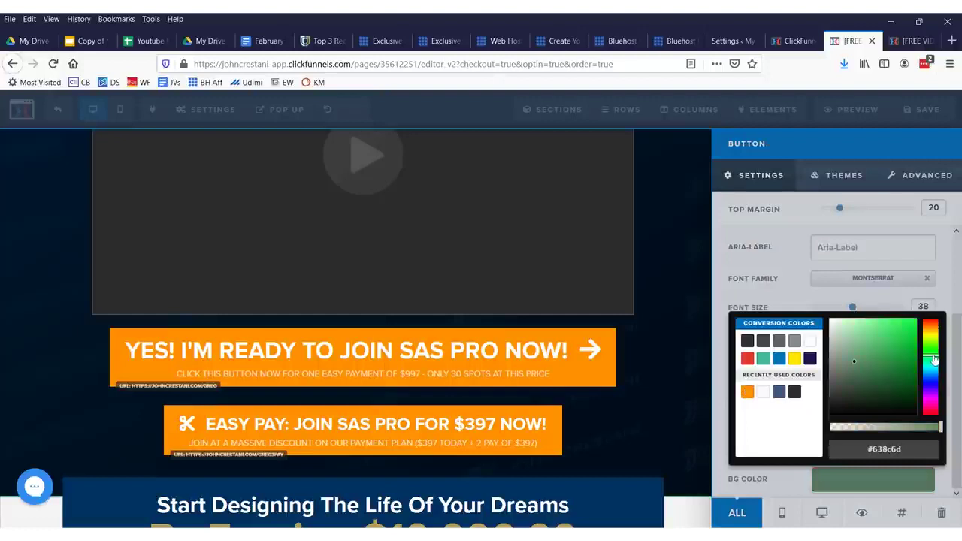
pyautogui.click(787, 462)
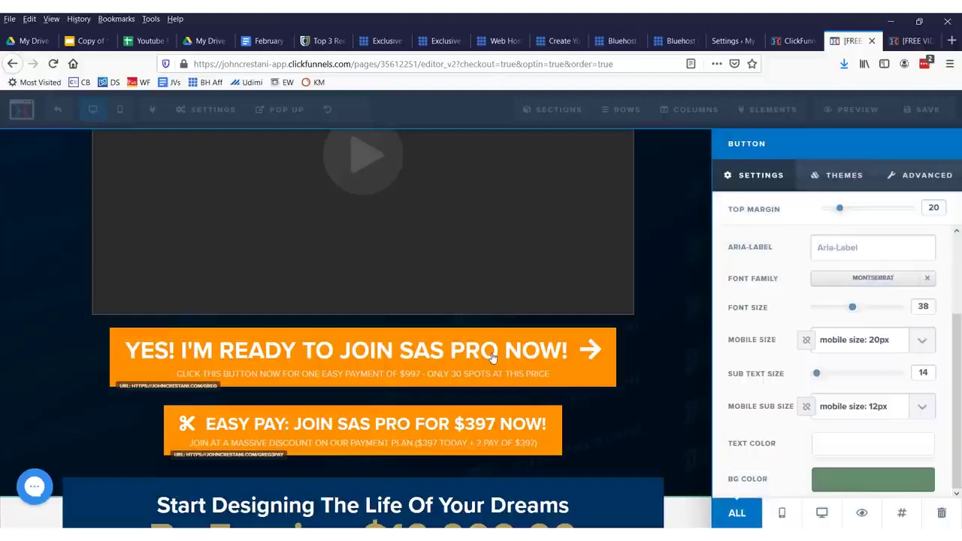
pyautogui.click(839, 482)
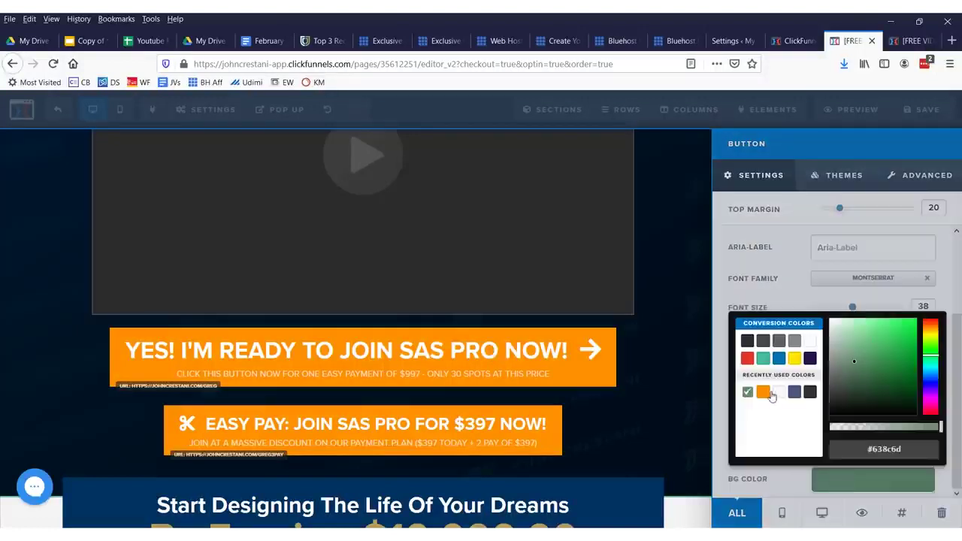
pyautogui.click(763, 392)
pyautogui.click(516, 310)
# Step: Recolour the whole 'By Earning $10,000.00 Extra Per Month' headline text to pink
pyautogui.click(514, 306)
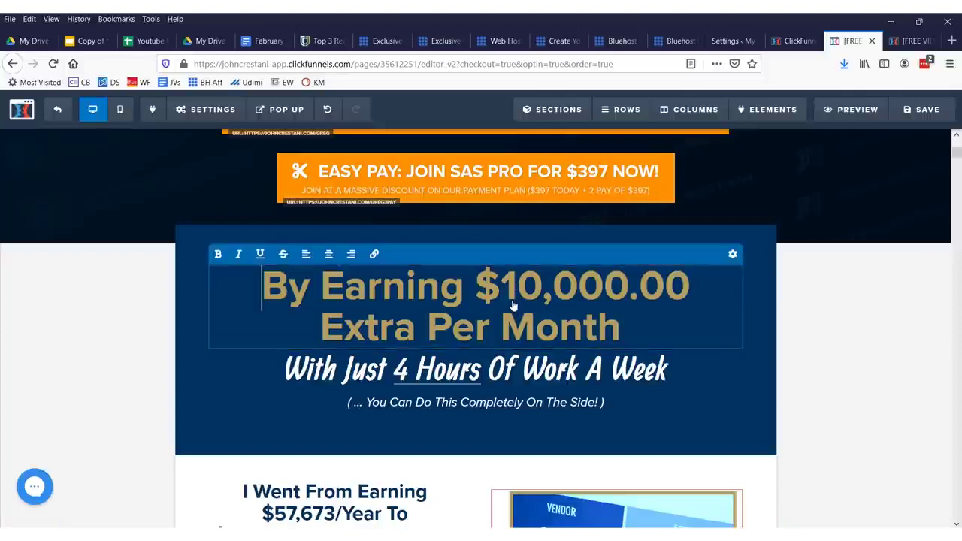
pyautogui.moveTo(648, 332); pyautogui.dragTo(232, 279)
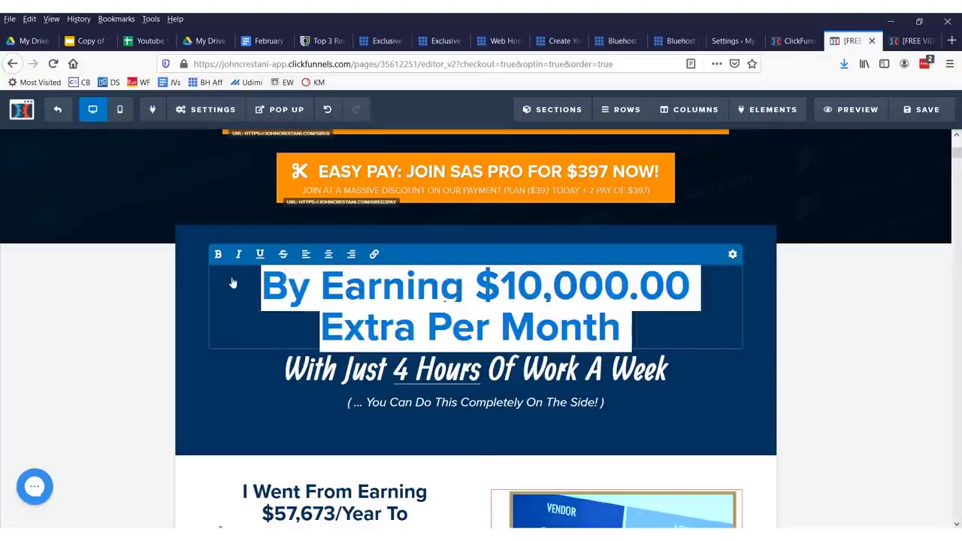
pyautogui.click(733, 255)
pyautogui.click(860, 341)
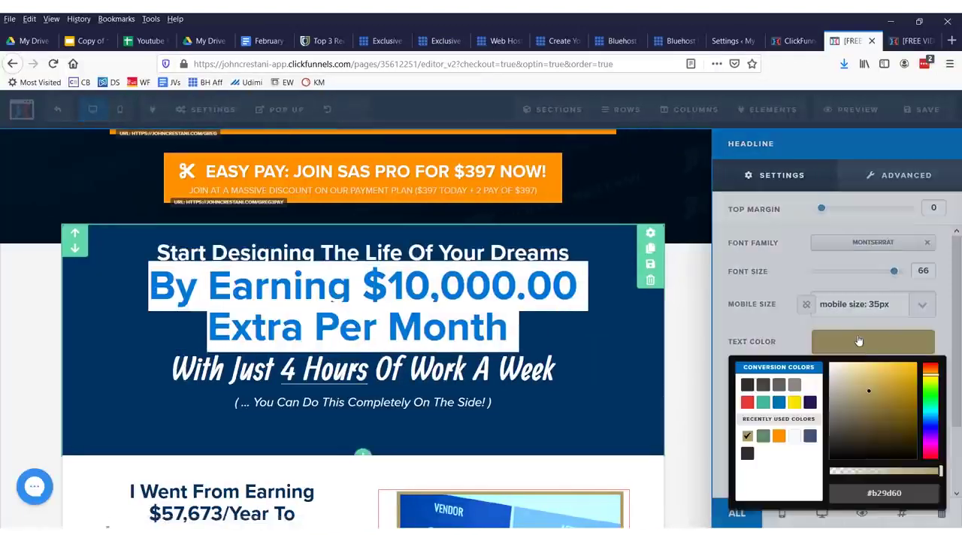
pyautogui.click(930, 427)
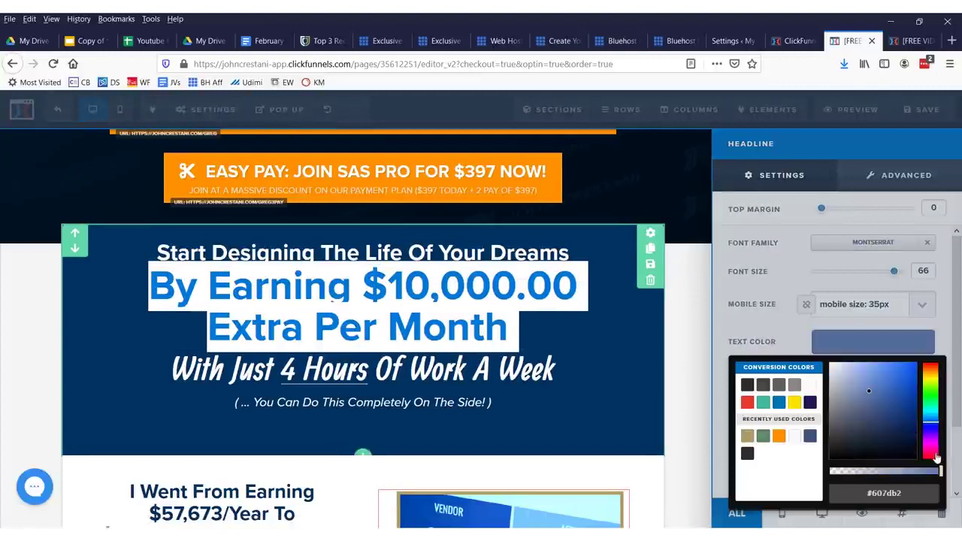
pyautogui.moveTo(914, 434); pyautogui.dragTo(885, 395)
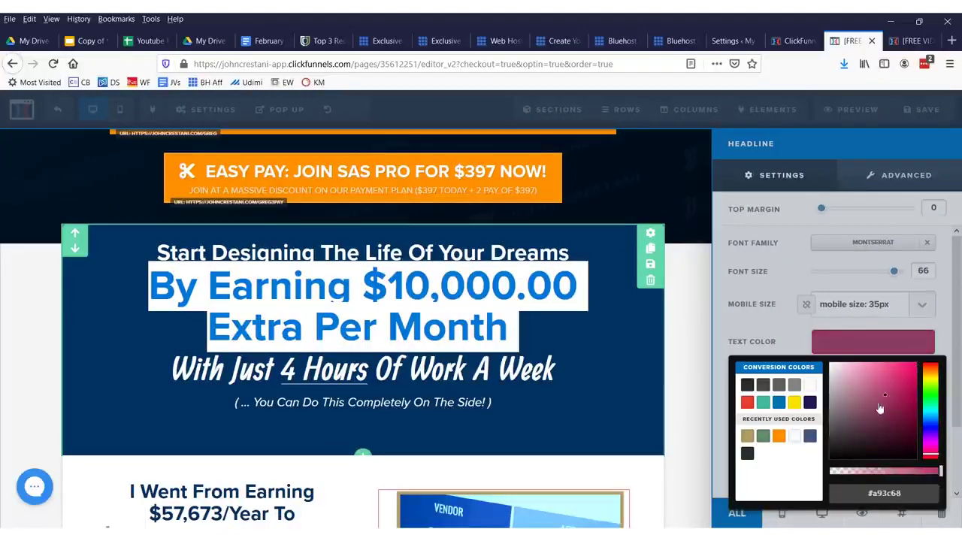
pyautogui.click(655, 343)
pyautogui.click(627, 343)
# Step: Insert a new image element directly below the sales-figures screenshot
pyautogui.scroll(-3, 578, 353)
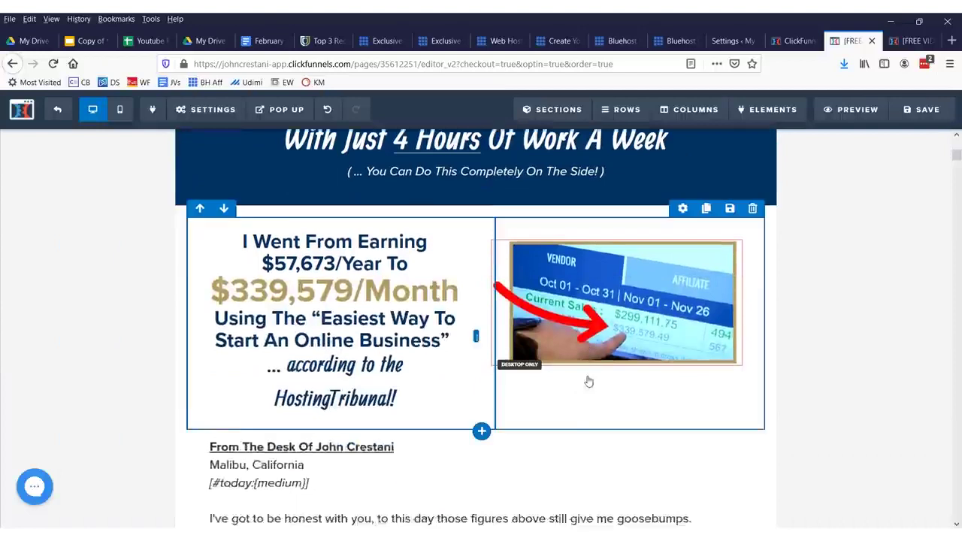
pyautogui.click(601, 329)
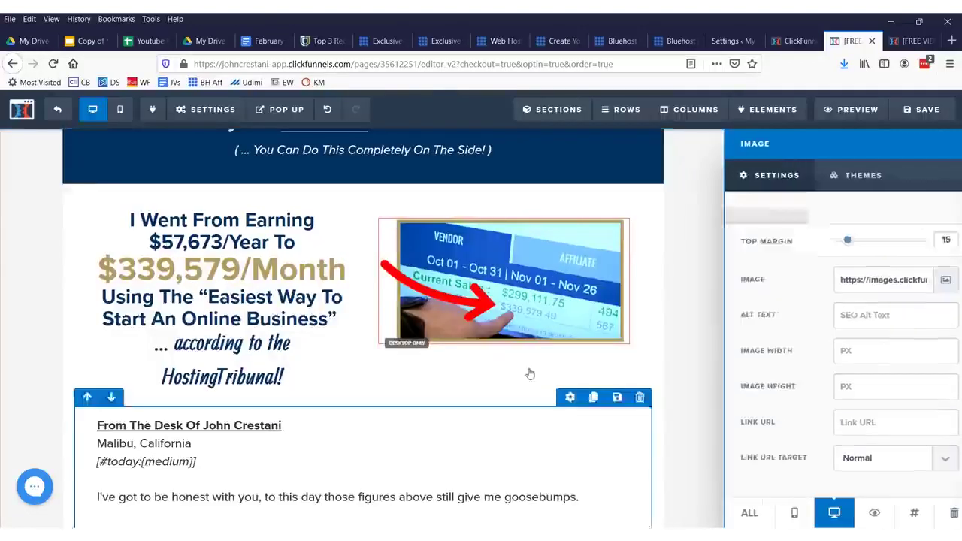
pyautogui.click(530, 374)
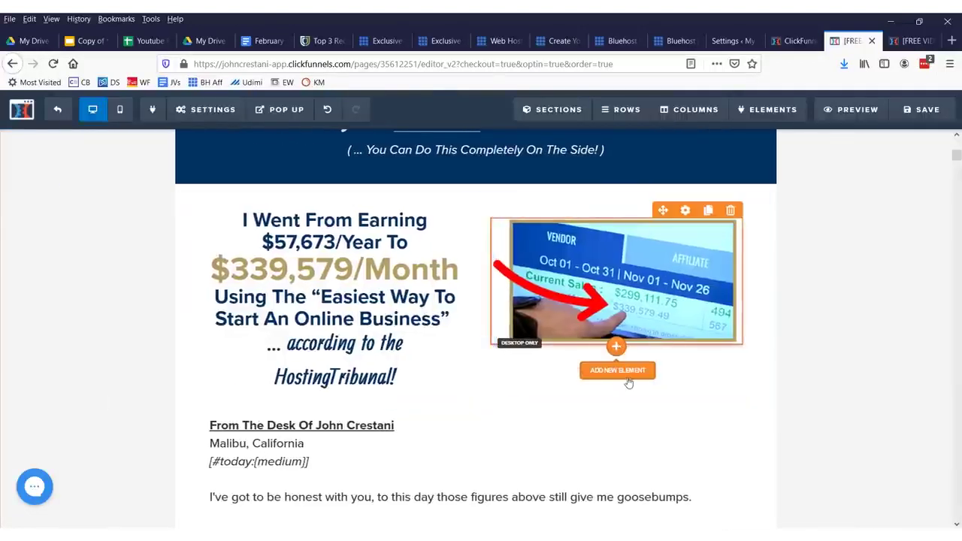
pyautogui.click(629, 376)
pyautogui.scroll(-3, 756, 324)
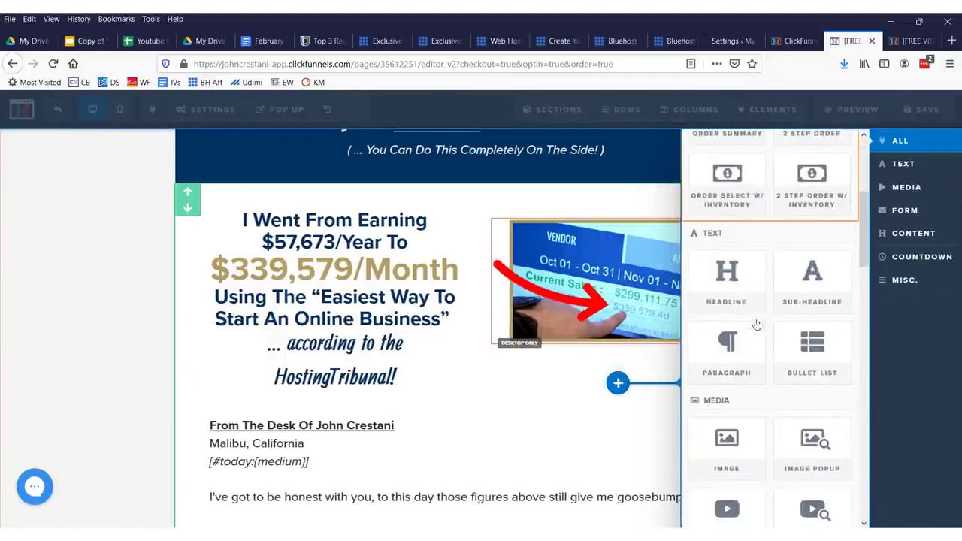
pyautogui.scroll(-1, 782, 354)
pyautogui.click(726, 391)
# Step: Fill the new image with the STOP sign from the uploaded library and drag it leftward
pyautogui.click(610, 413)
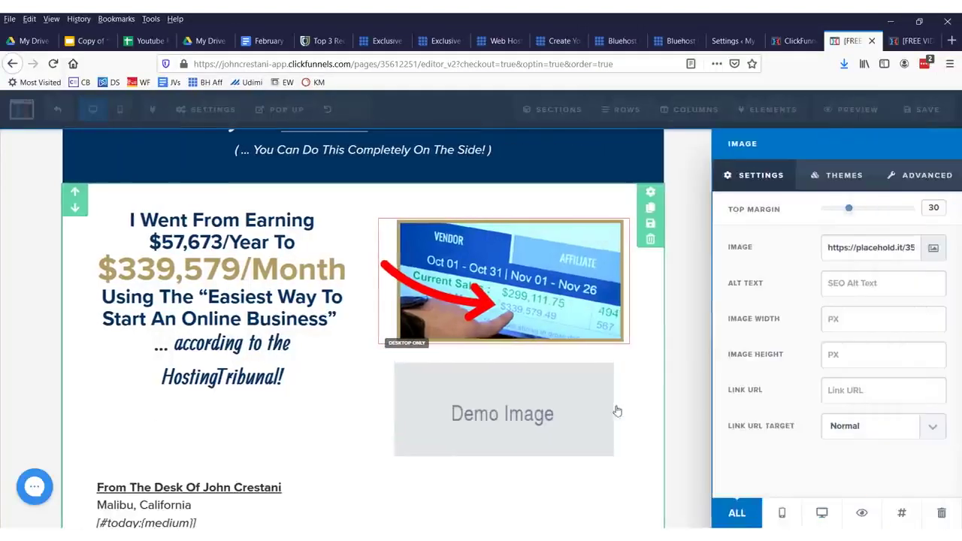
pyautogui.click(849, 255)
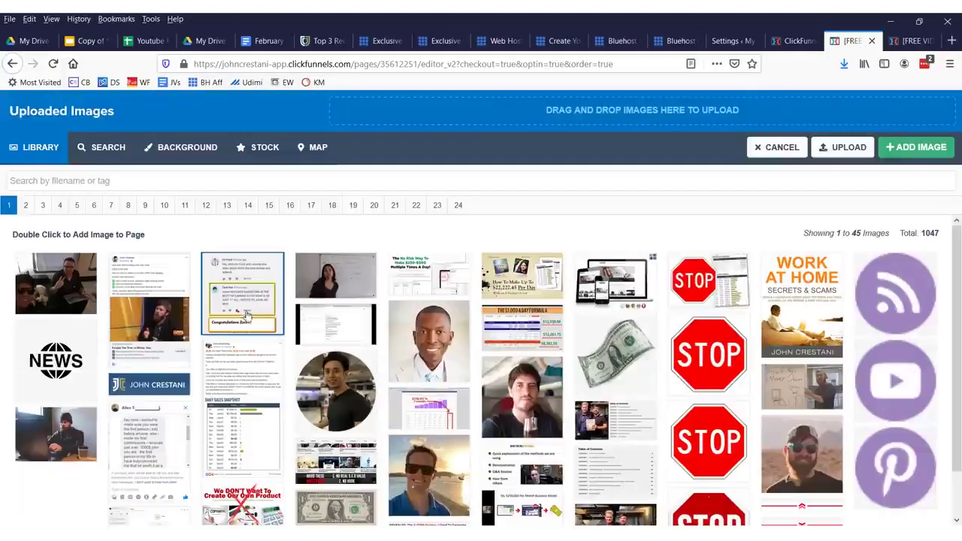
pyautogui.doubleClick(709, 354)
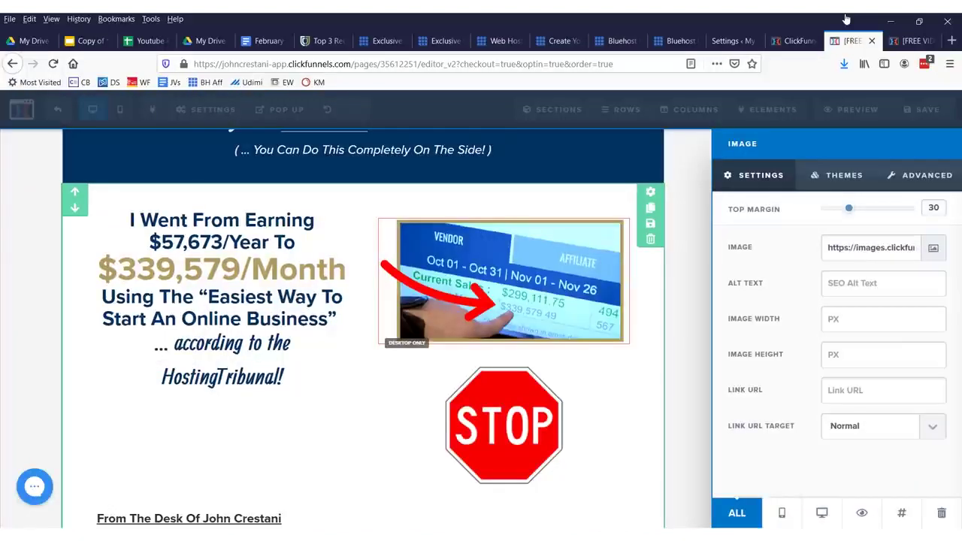
pyautogui.click(408, 390)
pyautogui.scroll(3, 451, 376)
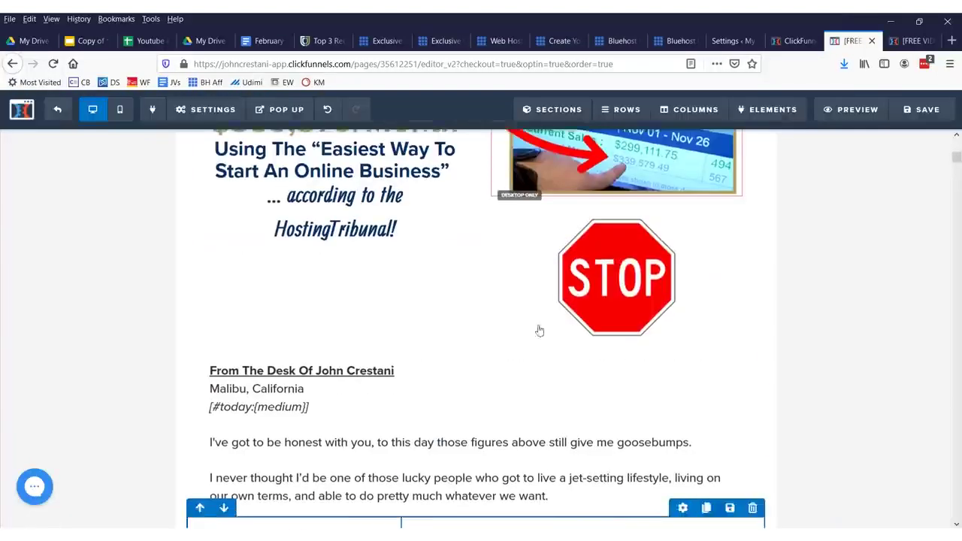
pyautogui.moveTo(364, 280); pyautogui.dragTo(464, 321)
# Step: Drag the column divider to widen, then narrow, the STOP sign's left column
pyautogui.scroll(-3, 464, 321)
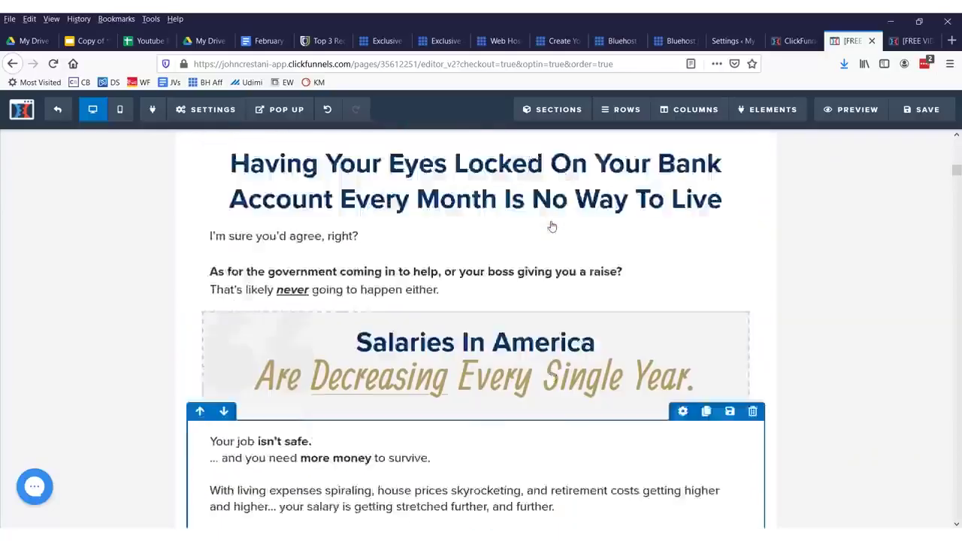
pyautogui.scroll(5, 404, 273)
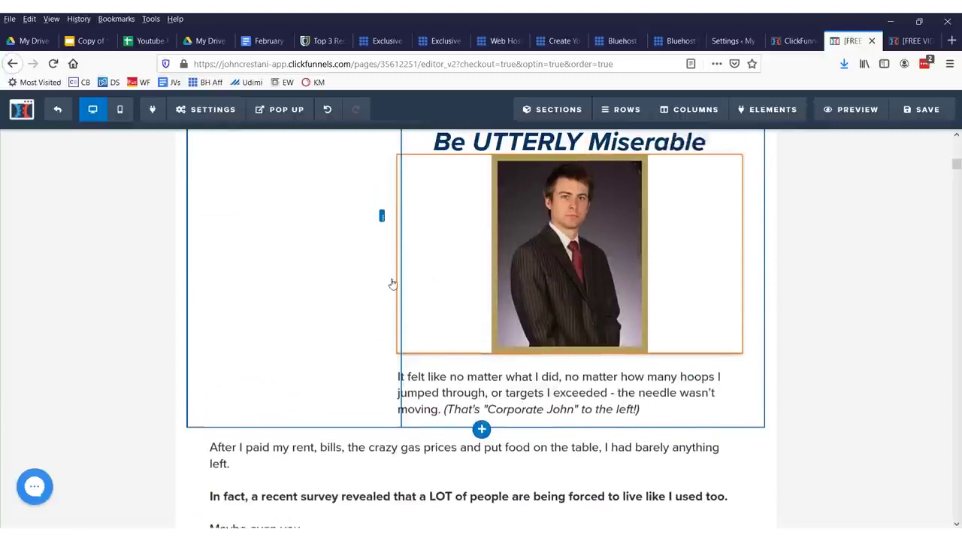
pyautogui.moveTo(430, 327); pyautogui.dragTo(549, 322)
pyautogui.scroll(6, 575, 302)
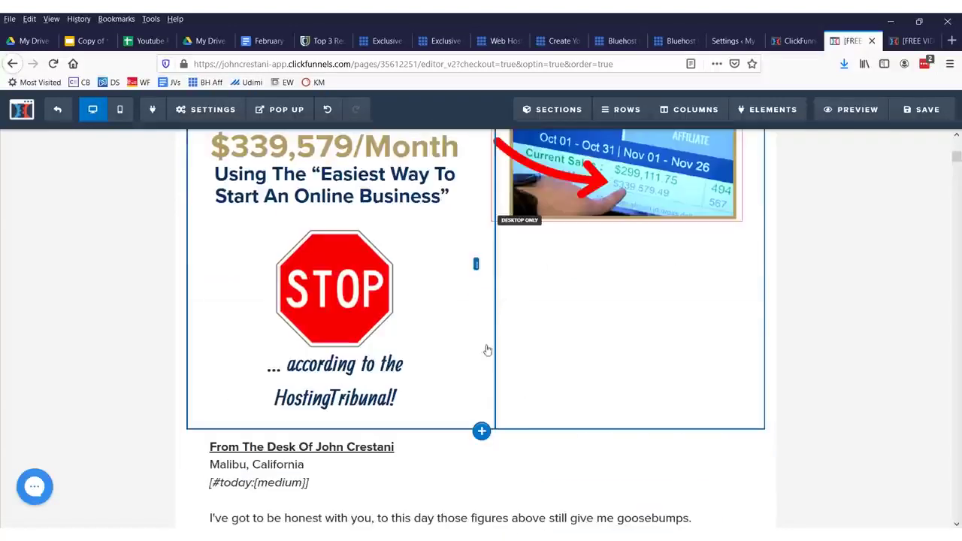
pyautogui.moveTo(477, 271); pyautogui.dragTo(684, 275)
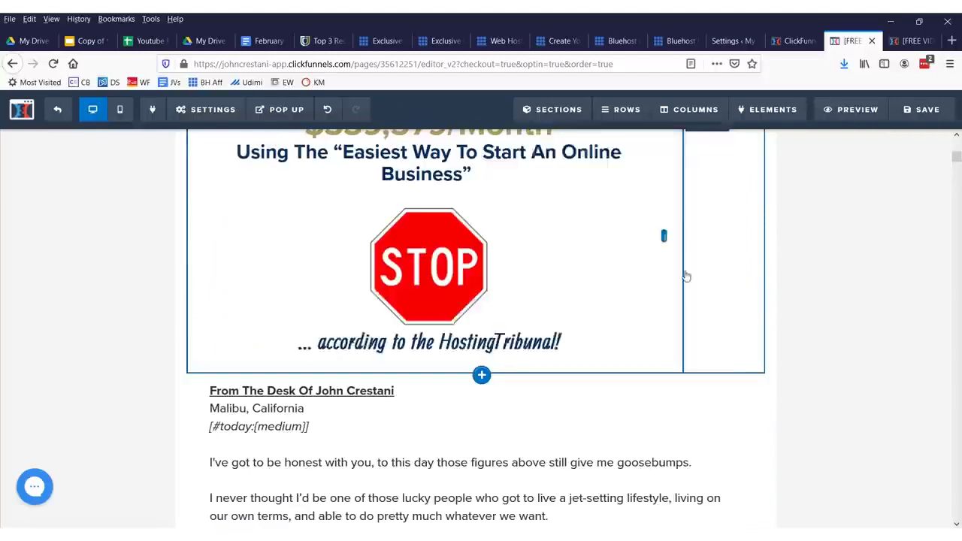
pyautogui.moveTo(622, 269); pyautogui.dragTo(432, 268)
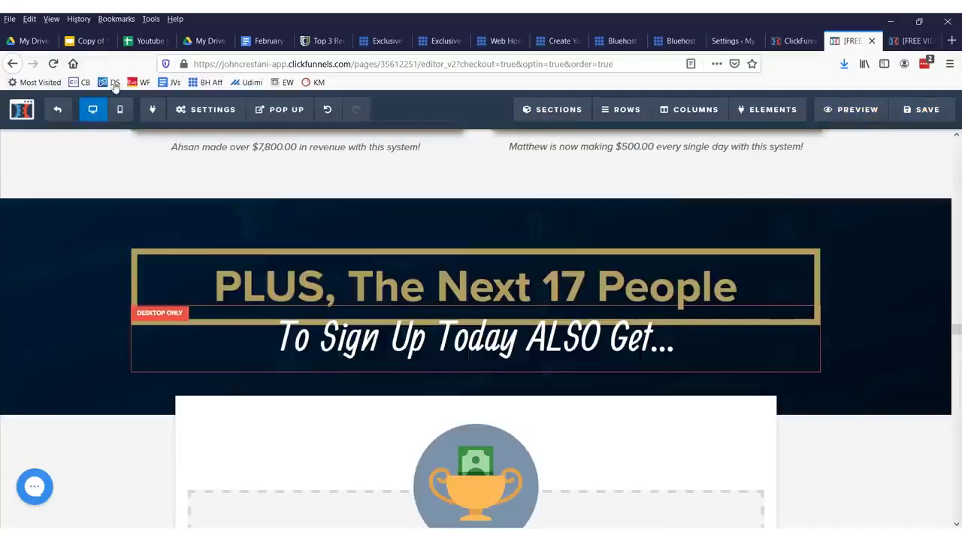
# Step: Close the sales page editor tab, confirming Leave Page
pyautogui.click(871, 42)
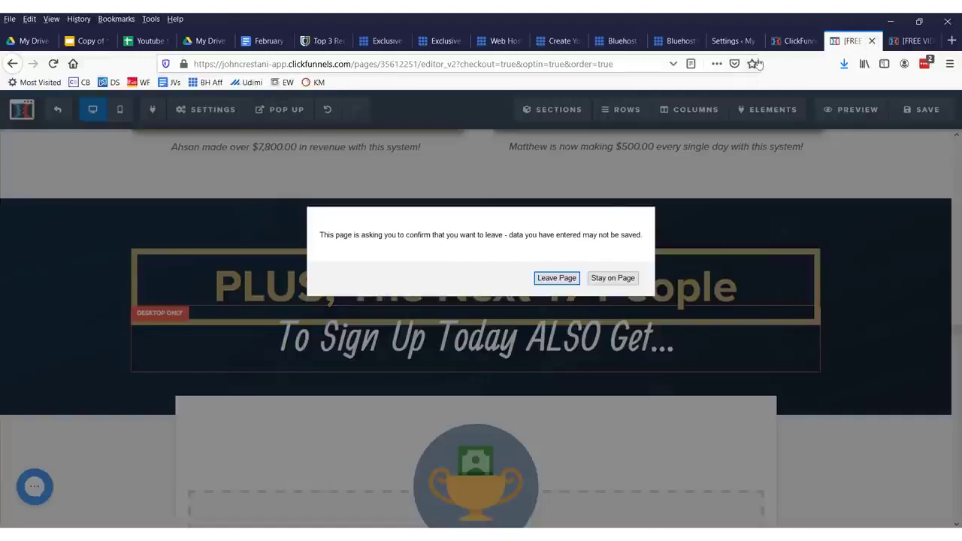
pyautogui.click(557, 280)
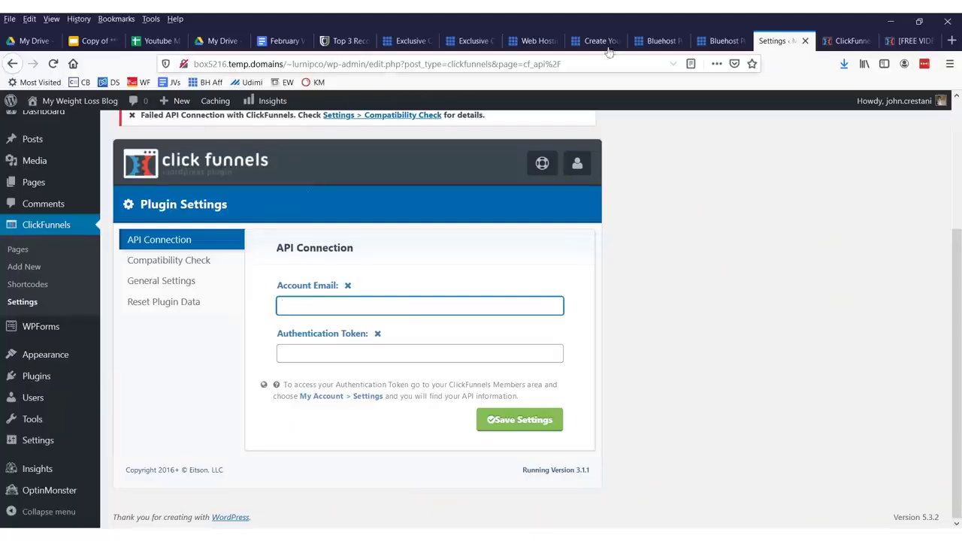
# Step: Switch to the ClickFunnels dashboard tab in Firefox
pyautogui.click(850, 40)
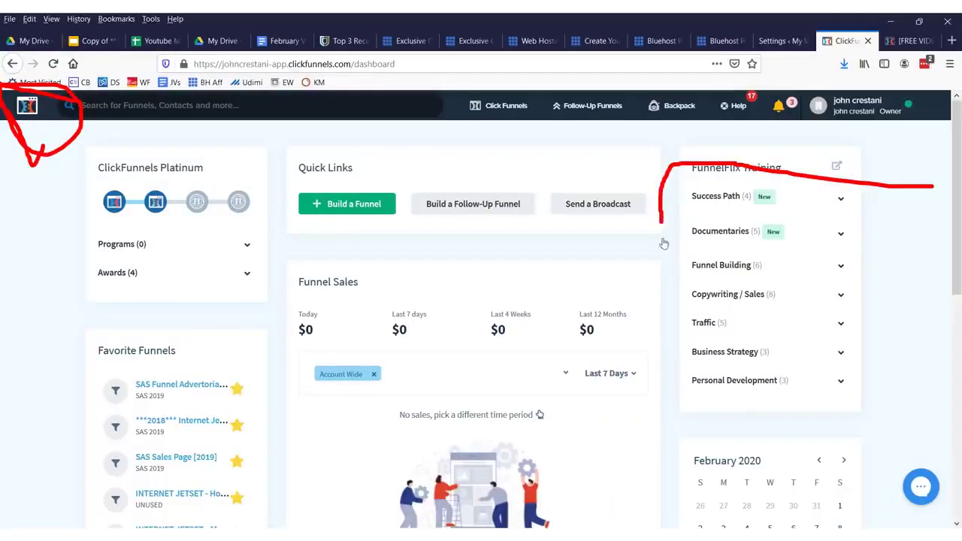
# Step: Expand Success Path in FunnelFlix Training to show 30 Days, Affiliate Bootcamp and more
pyautogui.press('Escape')
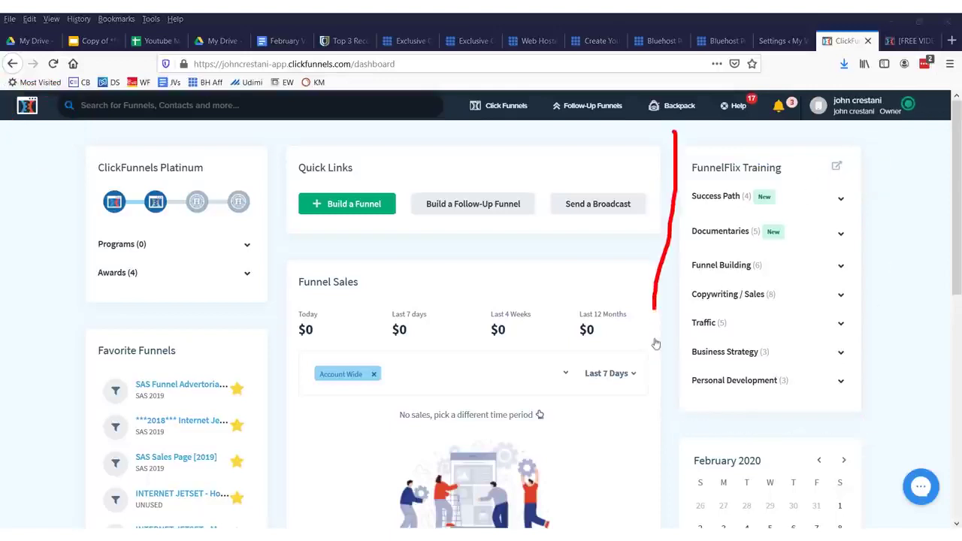
pyautogui.click(591, 107)
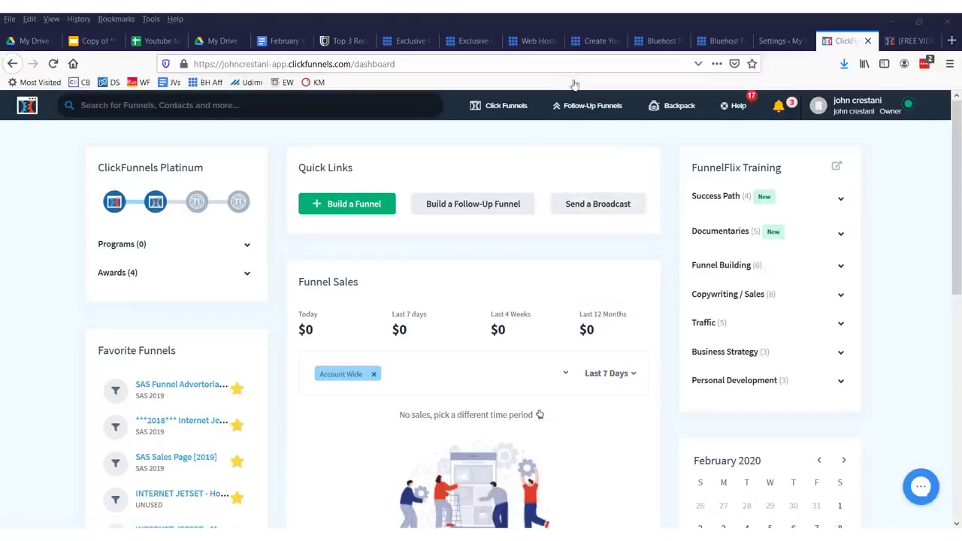
pyautogui.click(848, 201)
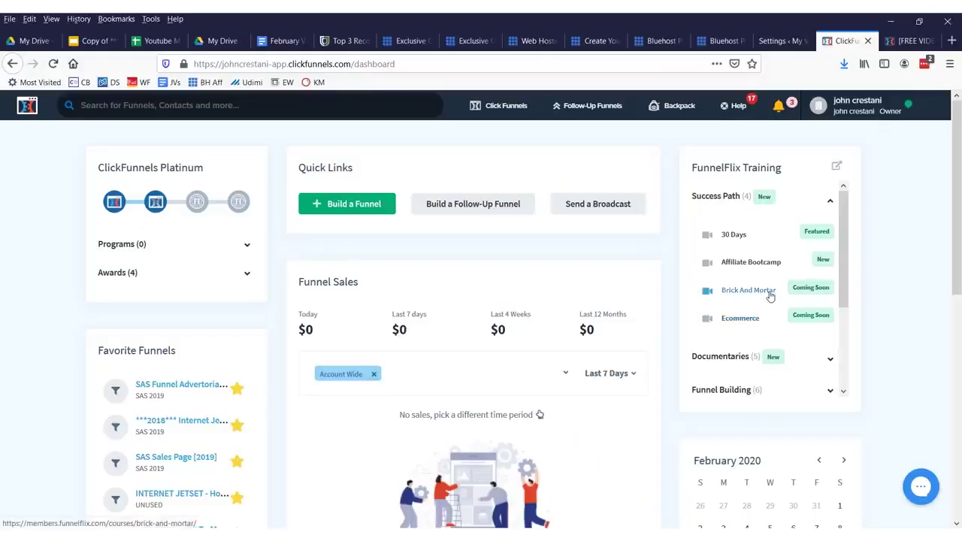
# Step: Expand the Documentaries category in FunnelFlix Training to list its videos
pyautogui.click(832, 365)
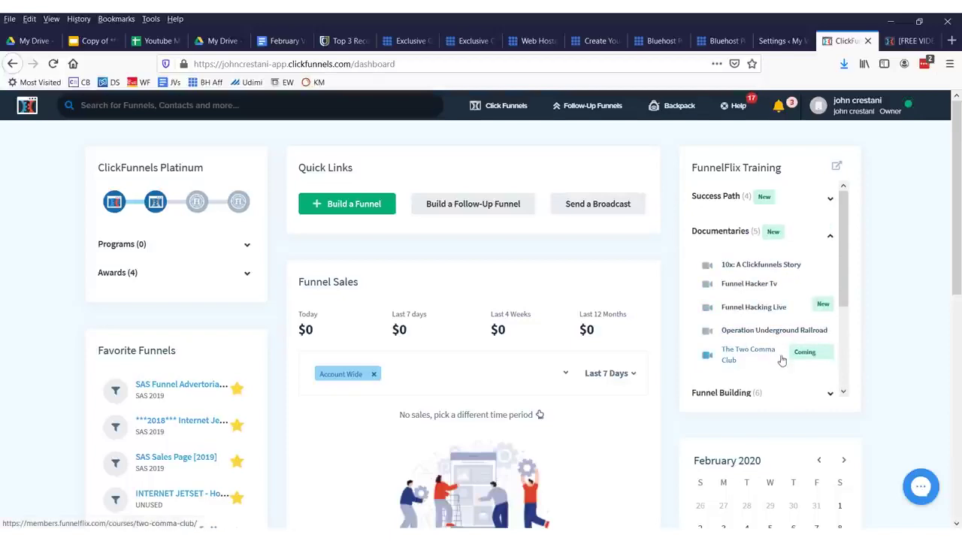